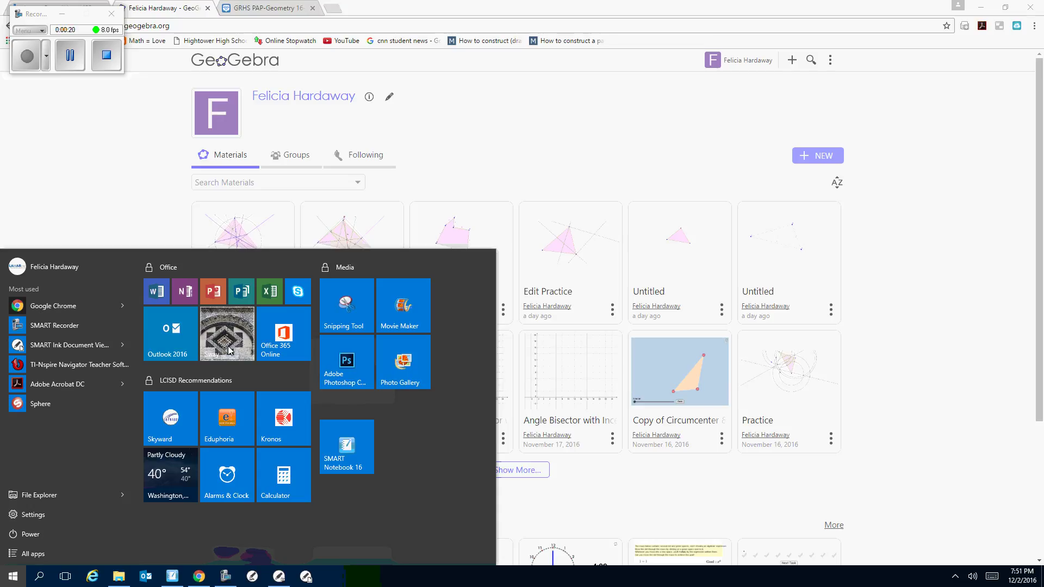
# Switch to the Sway app, create a new Sway and title it "Euler Line Projet".
pyautogui.click(229, 351)
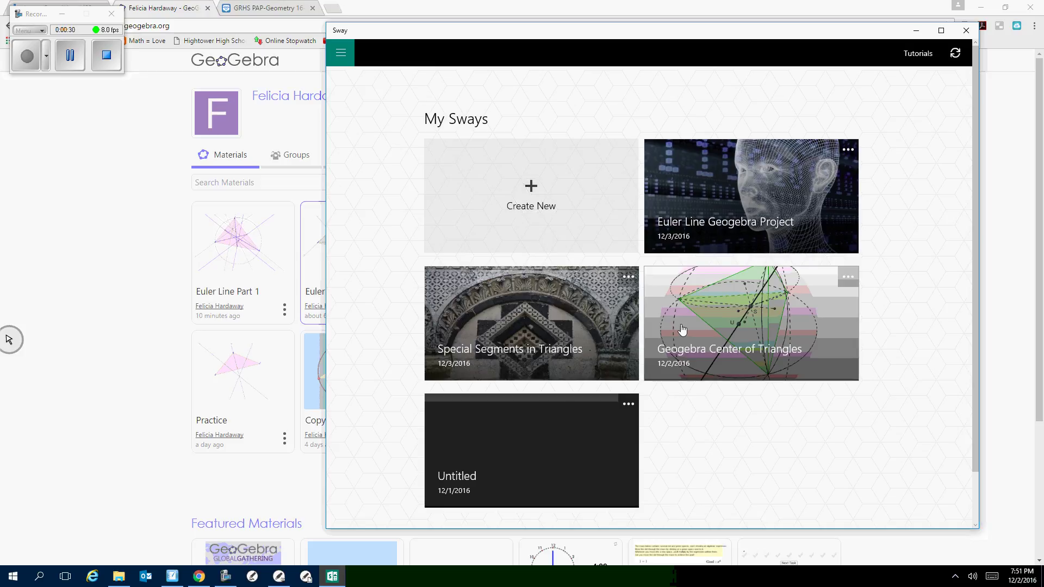
pyautogui.click(563, 246)
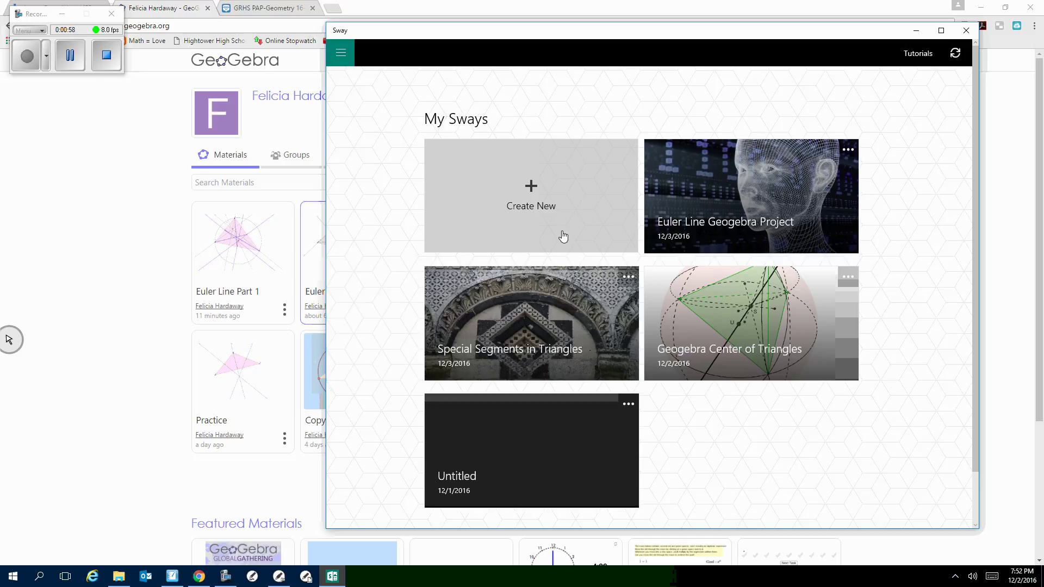
pyautogui.click(564, 173)
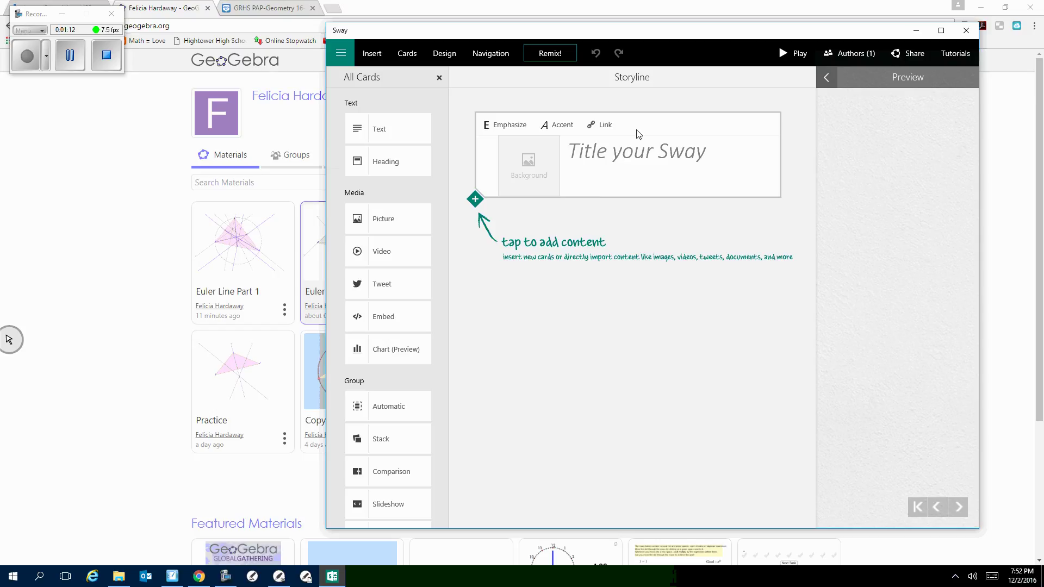
pyautogui.click(636, 150)
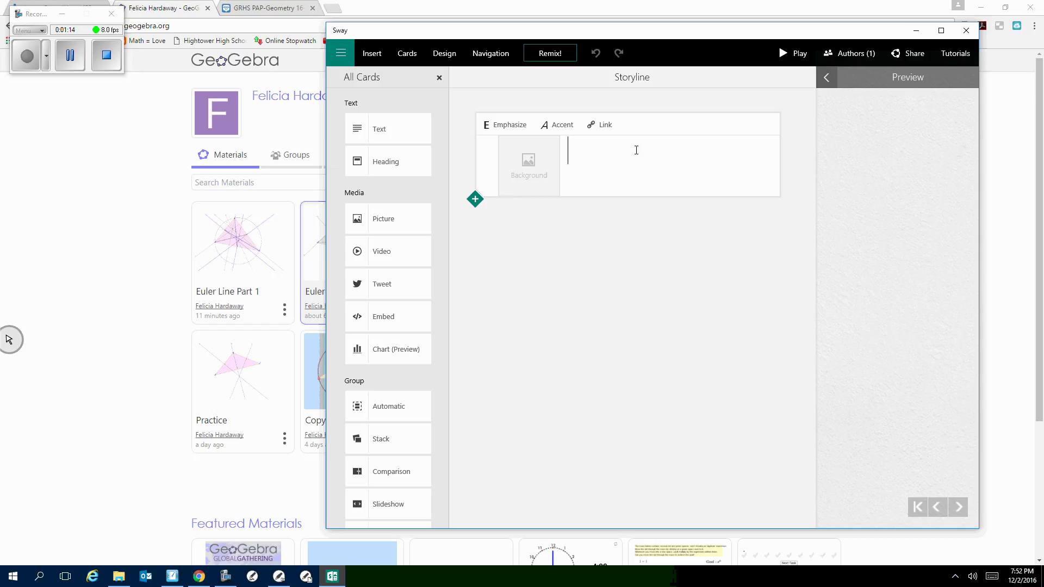
pyautogui.write('Euler Line Projet')
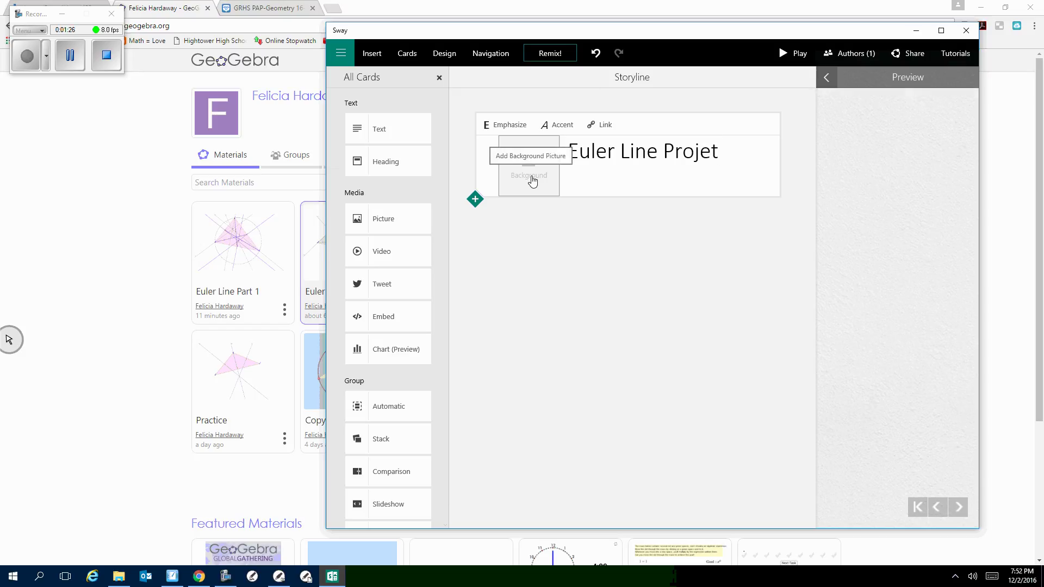
# Open the suggested sources for the title card's background picture, search them for "Special Segments" and look through the images.
pyautogui.click(533, 182)
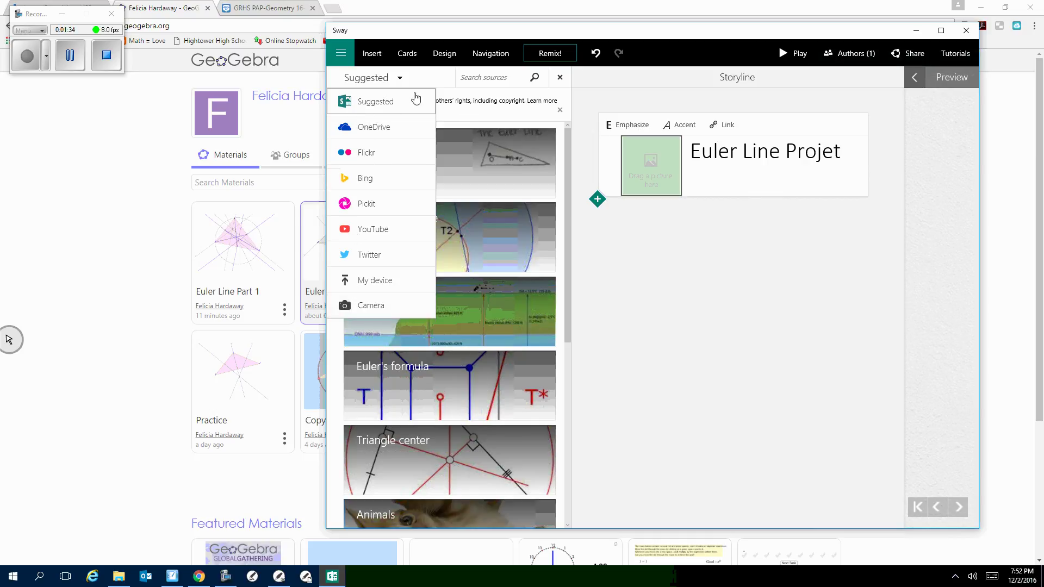
pyautogui.click(404, 104)
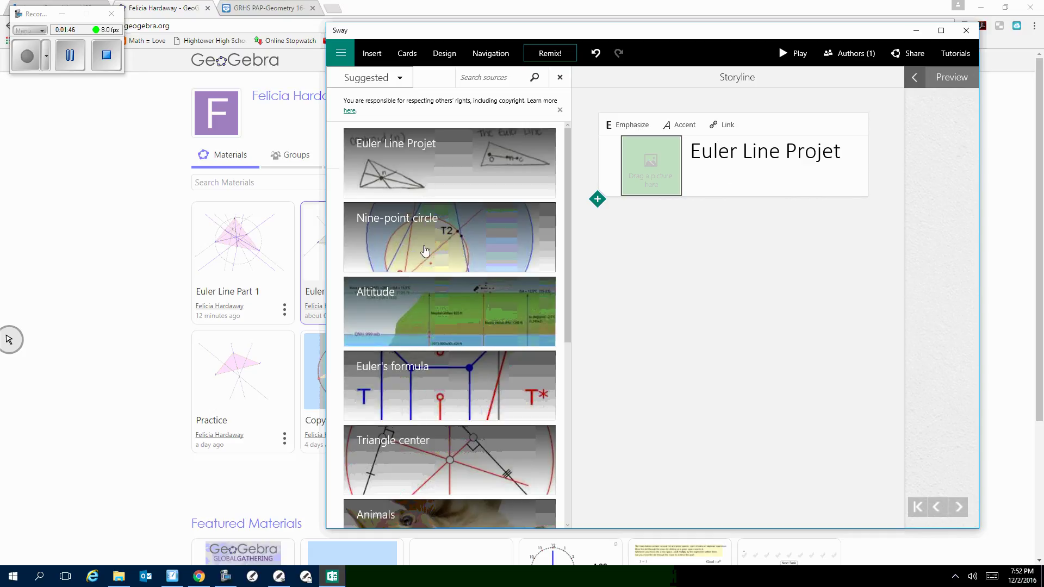
pyautogui.click(512, 82)
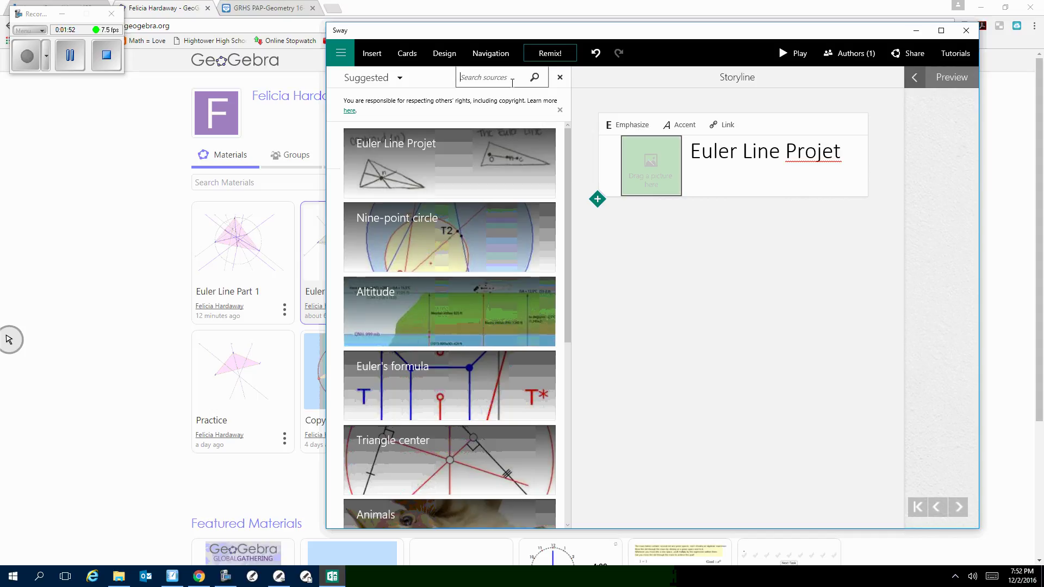
pyautogui.write('Special Segments')
pyautogui.press('Return')
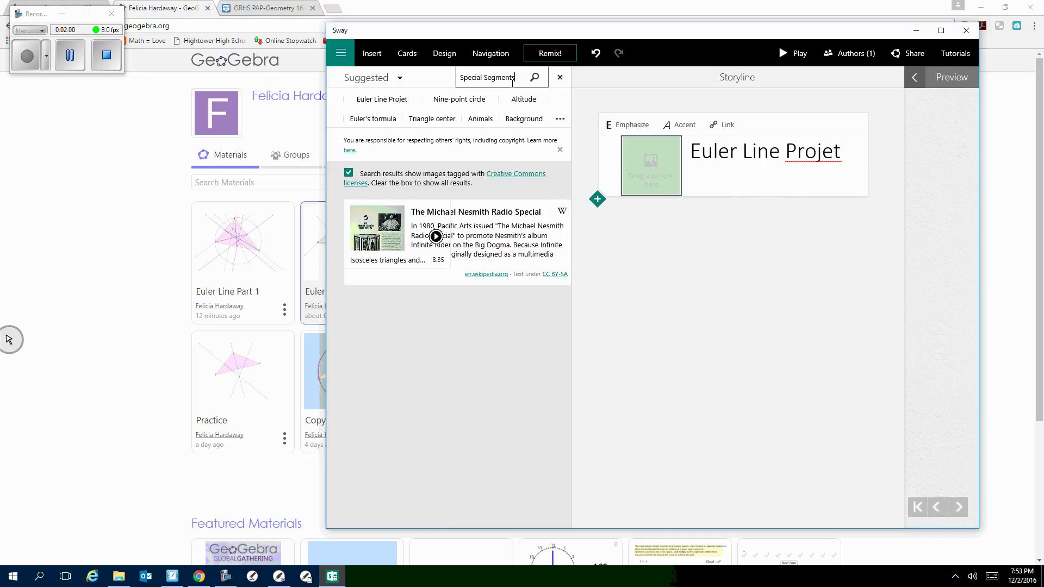
pyautogui.scroll(-3, 489, 252)
pyautogui.scroll(-10, 488, 252)
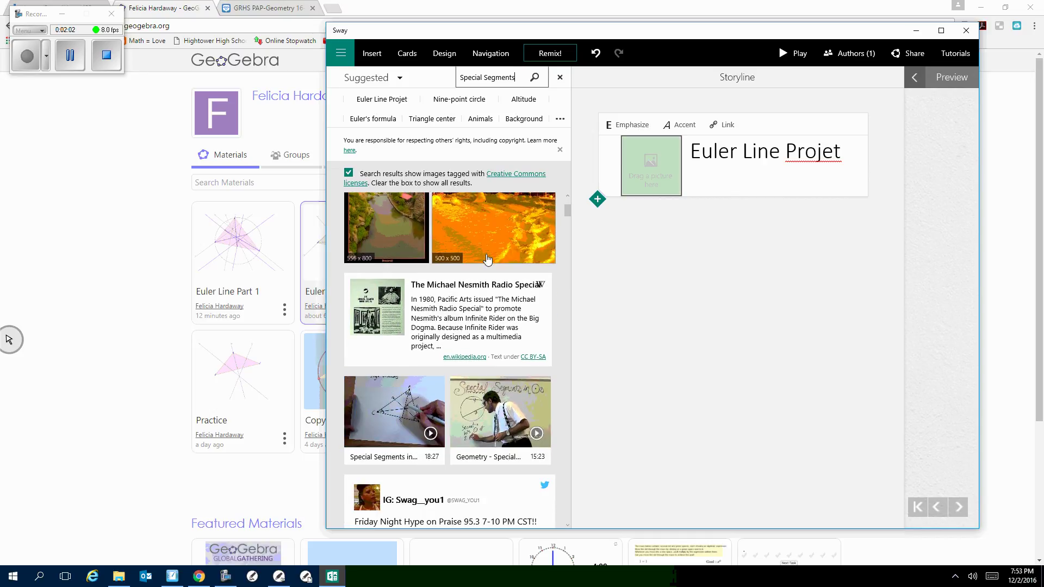
pyautogui.scroll(-10, 487, 260)
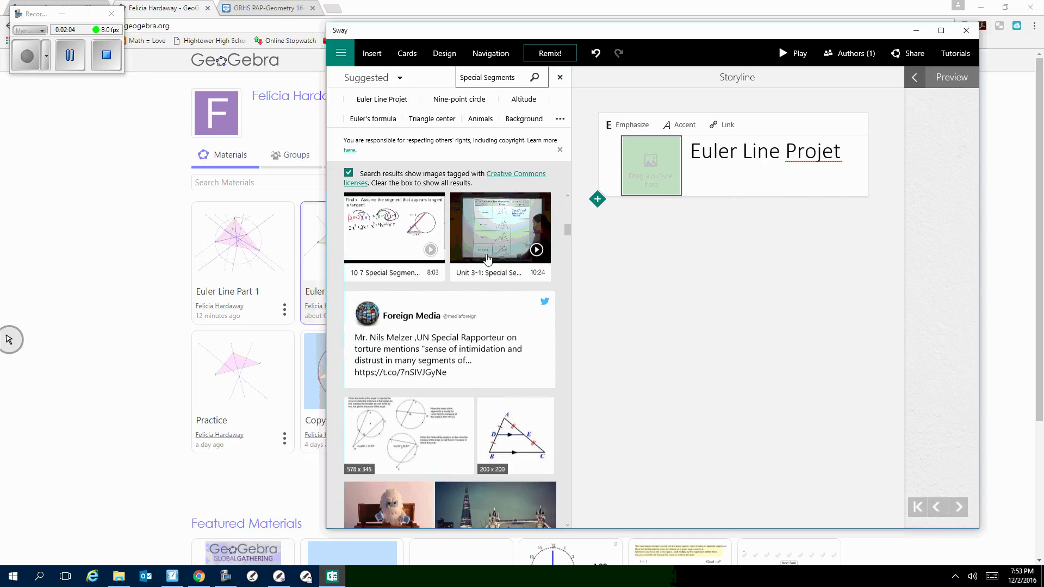
pyautogui.scroll(-10, 488, 260)
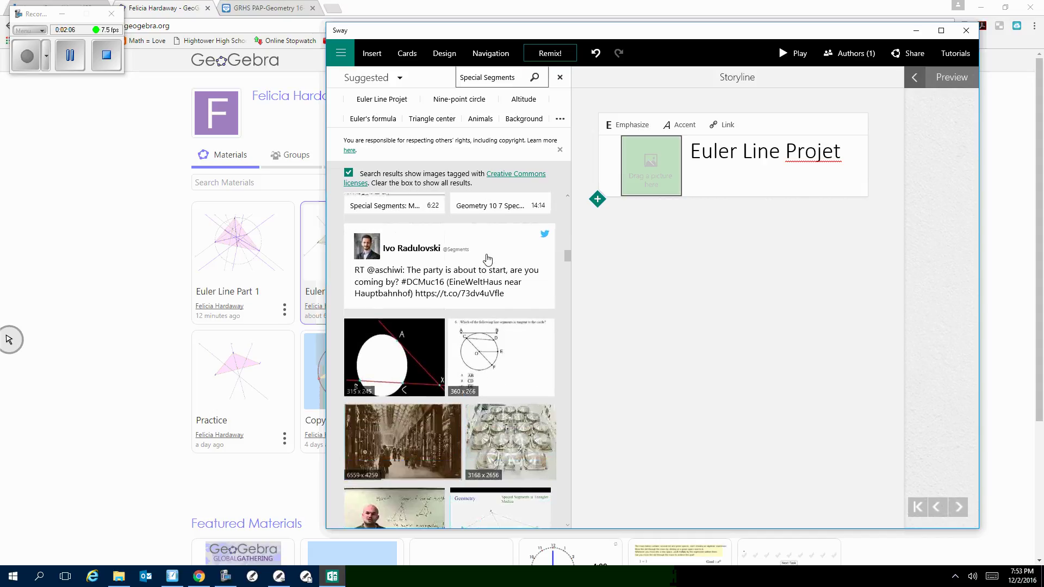
pyautogui.scroll(3, 488, 260)
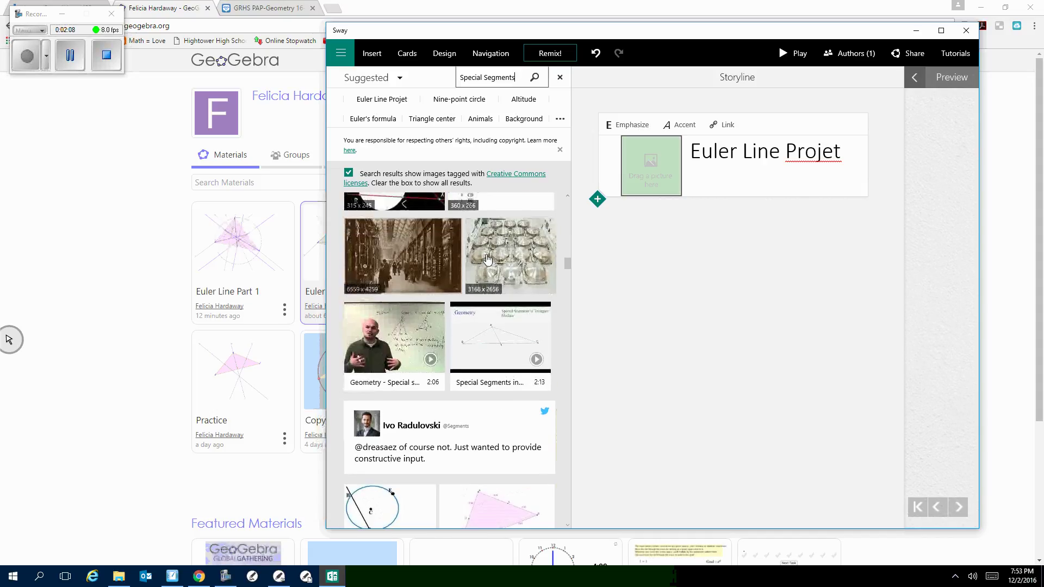
pyautogui.scroll(-6, 487, 260)
pyautogui.scroll(-10, 488, 260)
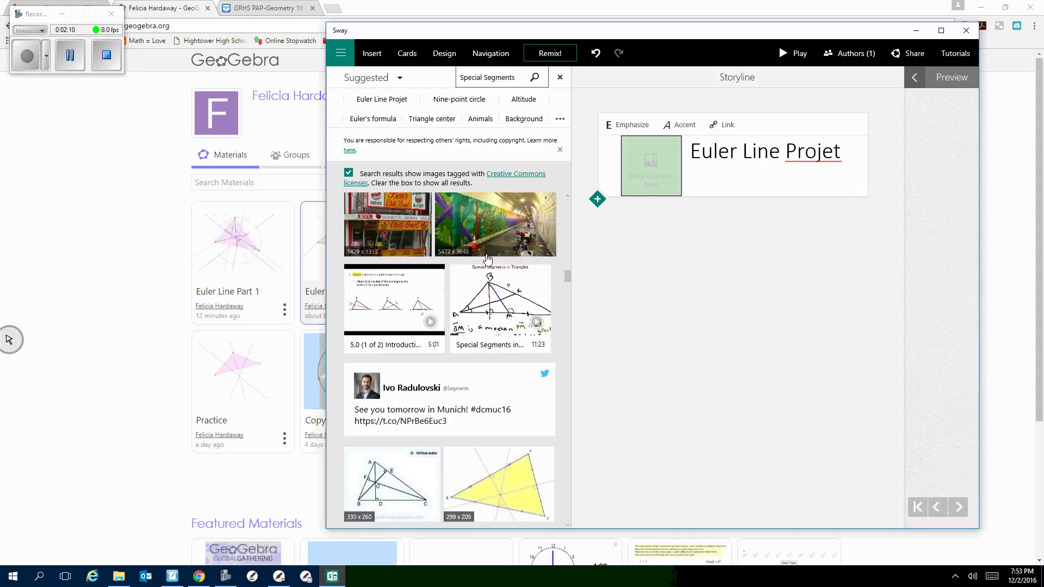
pyautogui.scroll(-3, 487, 260)
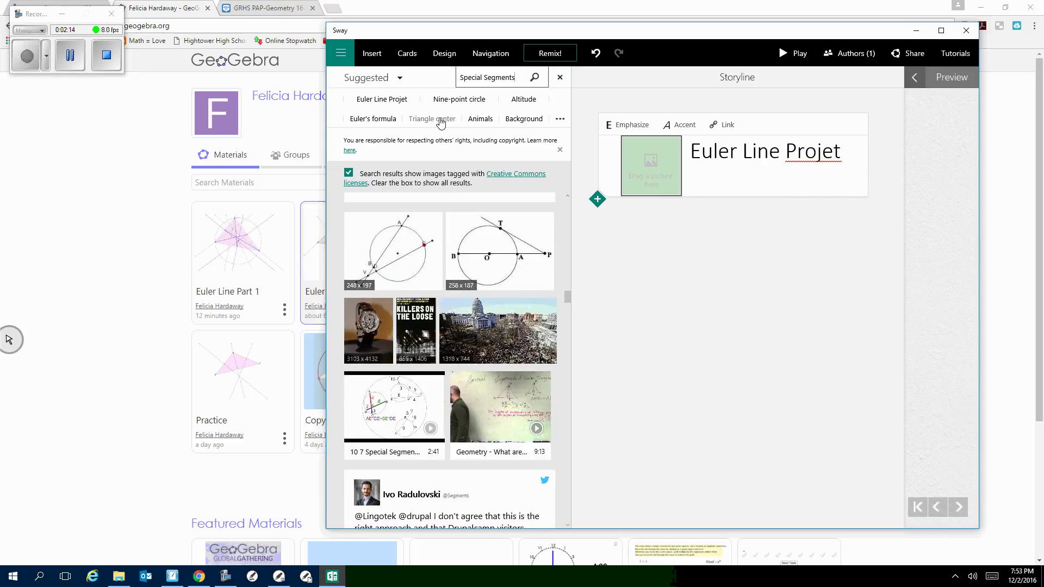
# Look through the suggested Triangle center images for a title background picture.
pyautogui.click(440, 120)
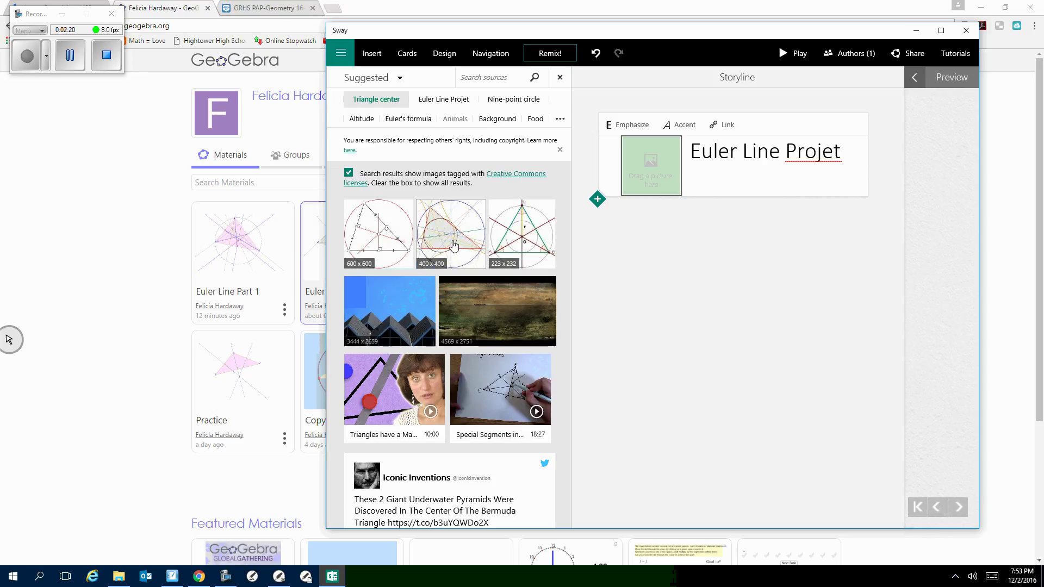
pyautogui.scroll(-5, 456, 250)
pyautogui.scroll(-6, 457, 250)
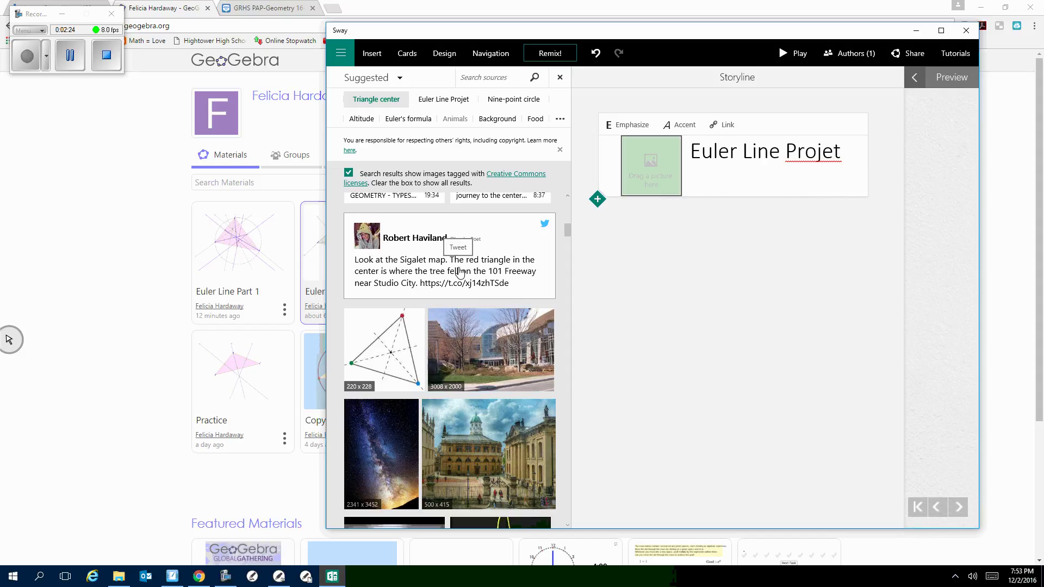
pyautogui.scroll(-8, 460, 271)
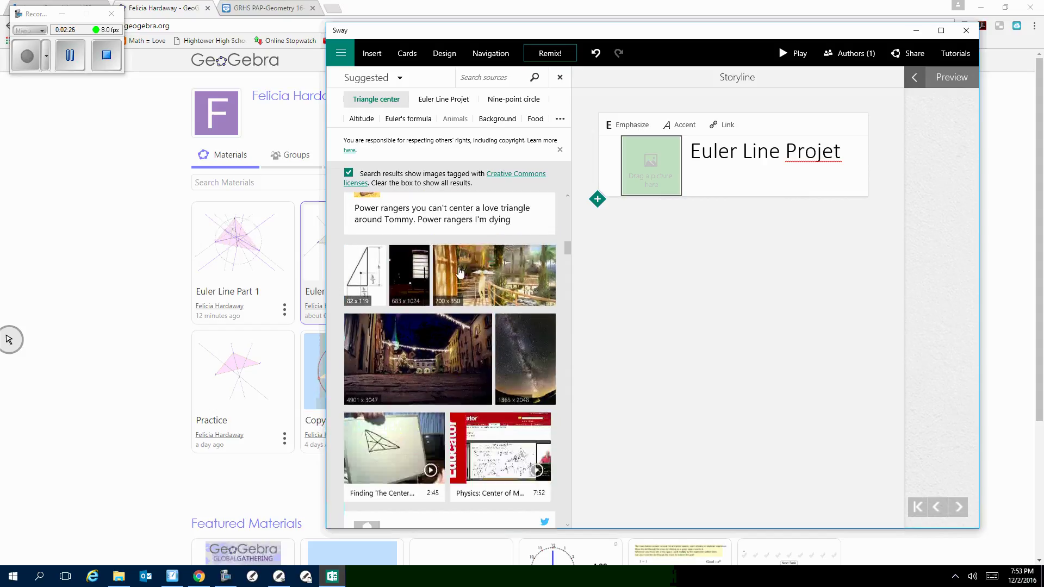
pyautogui.scroll(8, 460, 271)
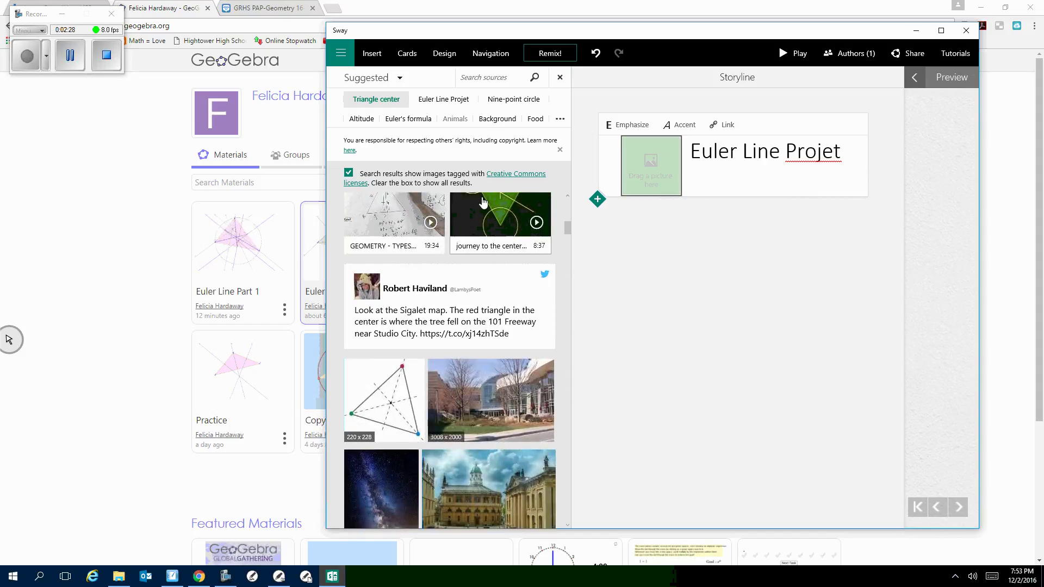
# Search the suggested sources for "Triangles" and set the dark triangular lattice photo as the title card's background.
pyautogui.click(493, 81)
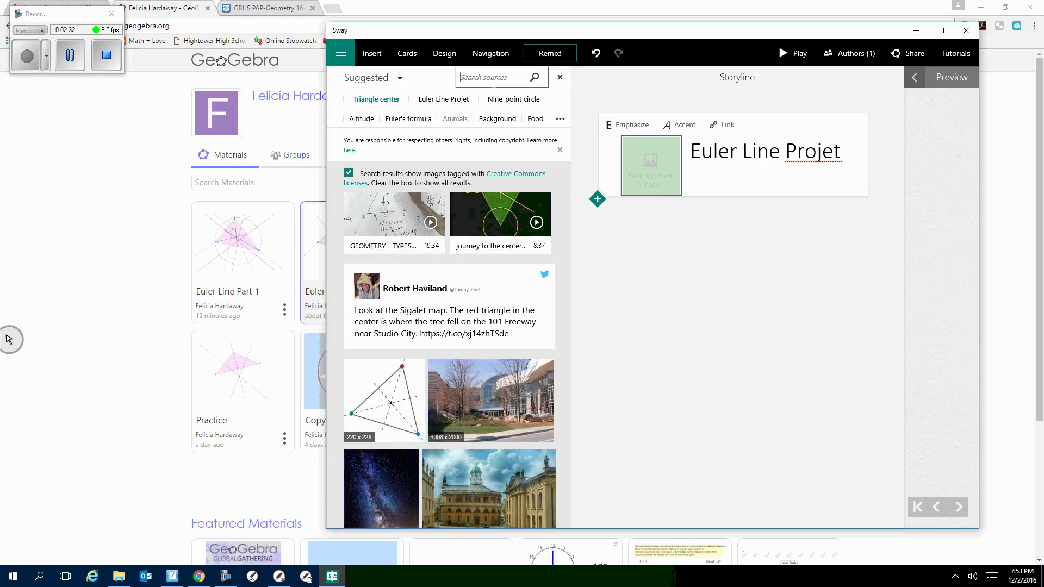
pyautogui.write('Triangles')
pyautogui.press('Return')
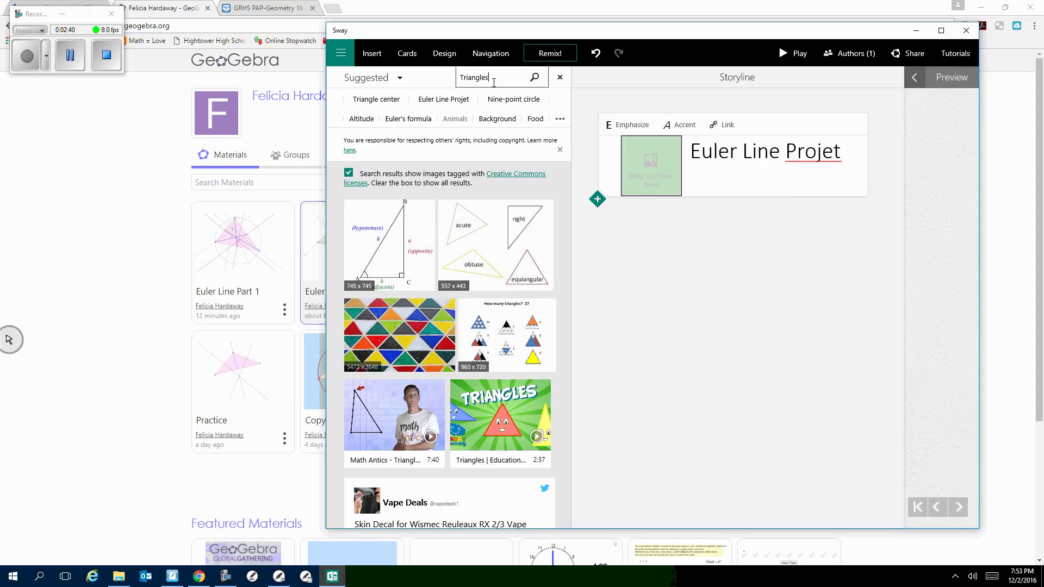
pyautogui.scroll(-10, 484, 337)
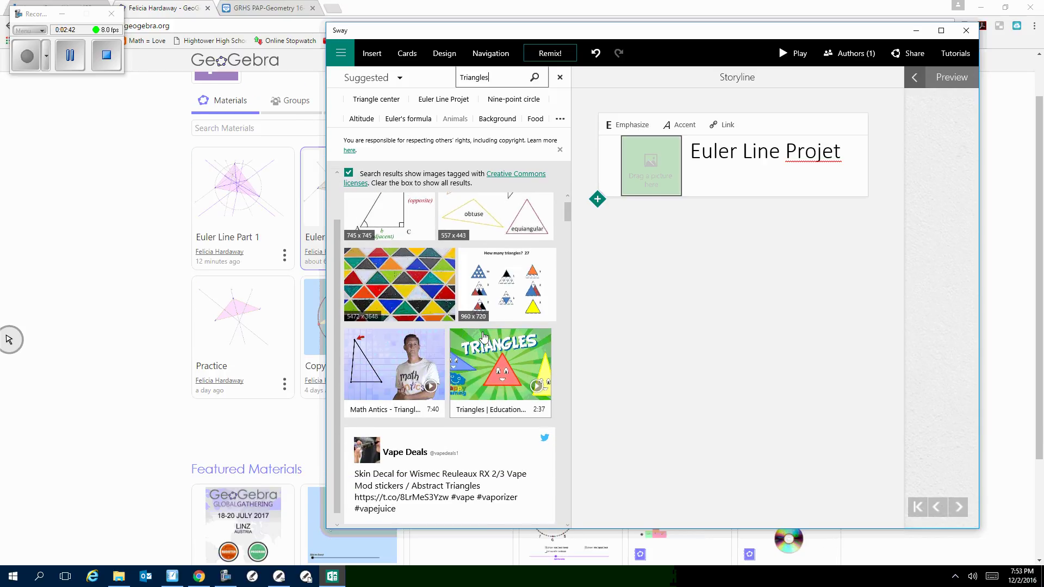
pyautogui.scroll(-10, 483, 337)
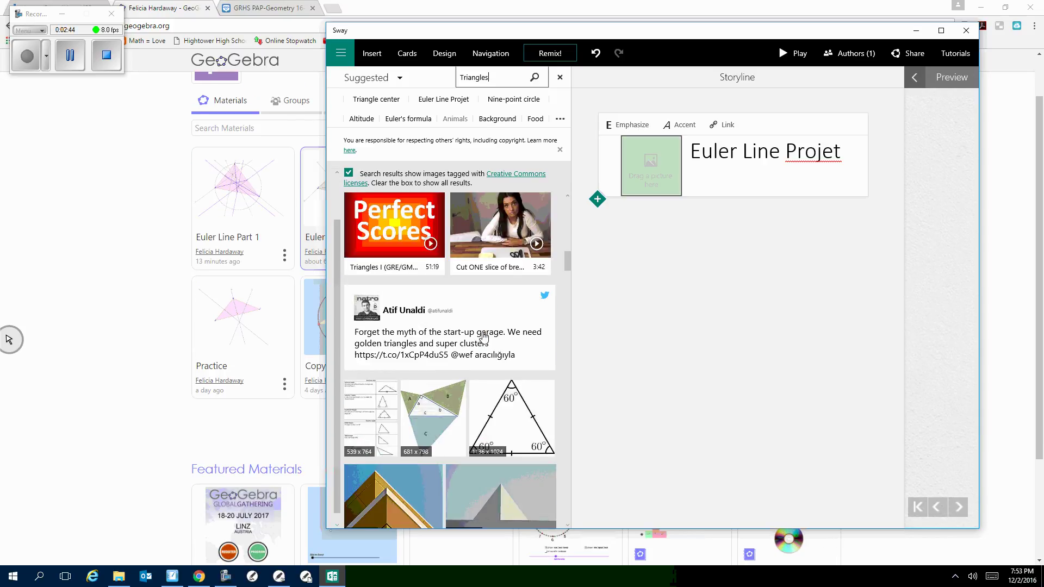
pyautogui.scroll(-10, 484, 337)
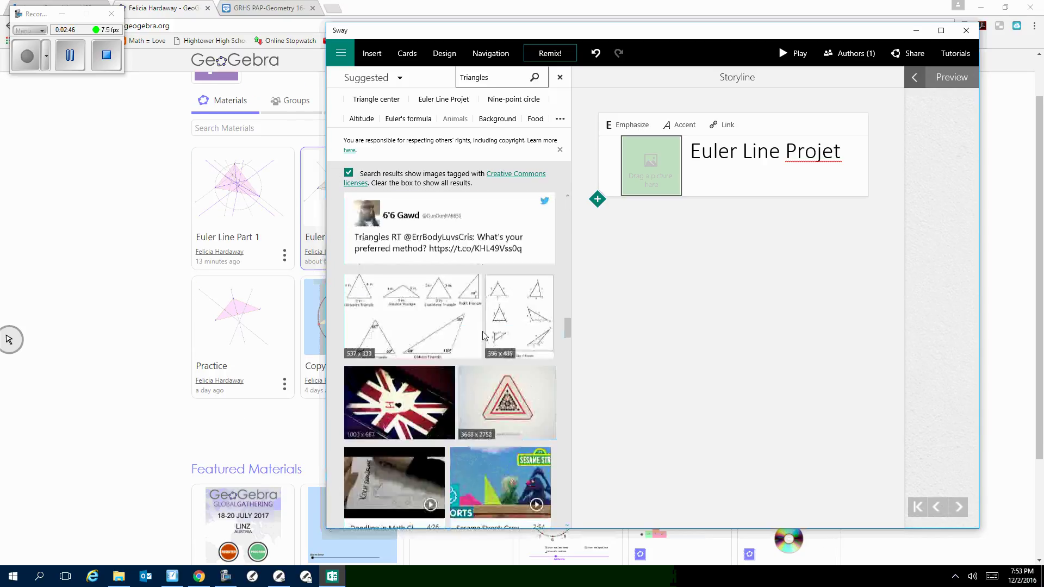
pyautogui.scroll(-10, 484, 335)
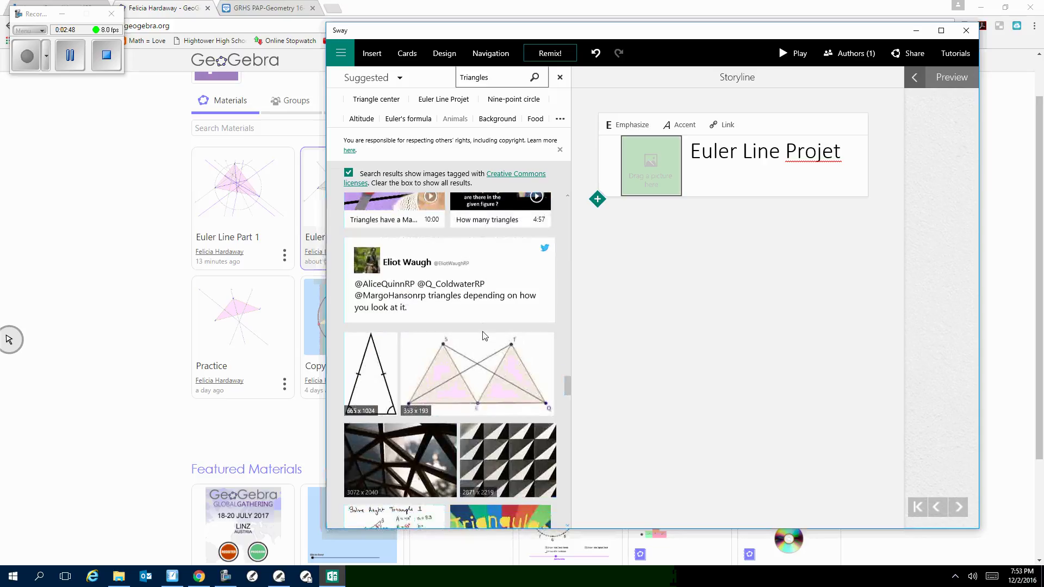
pyautogui.scroll(3, 484, 336)
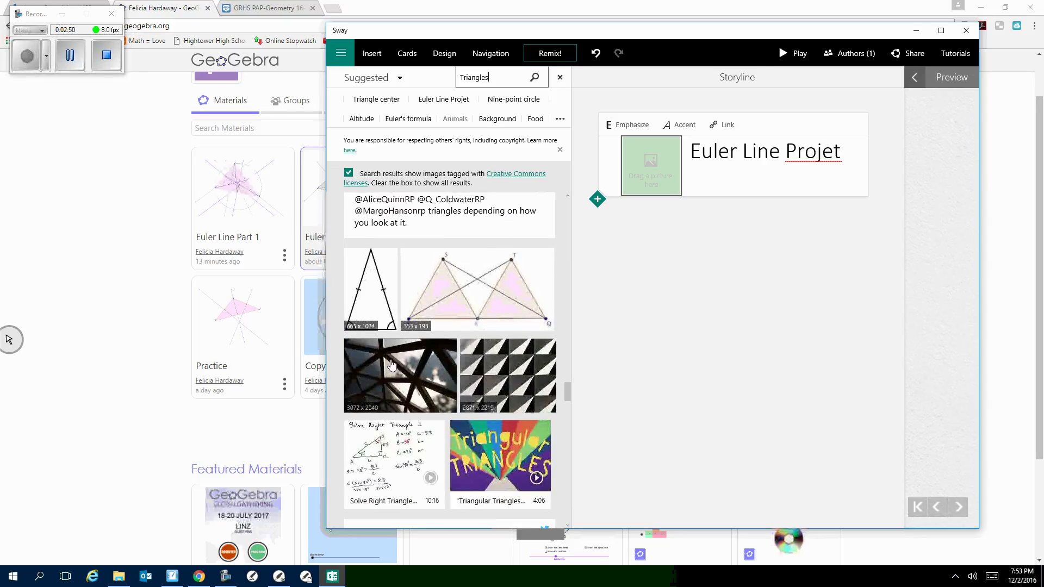
pyautogui.click(387, 370)
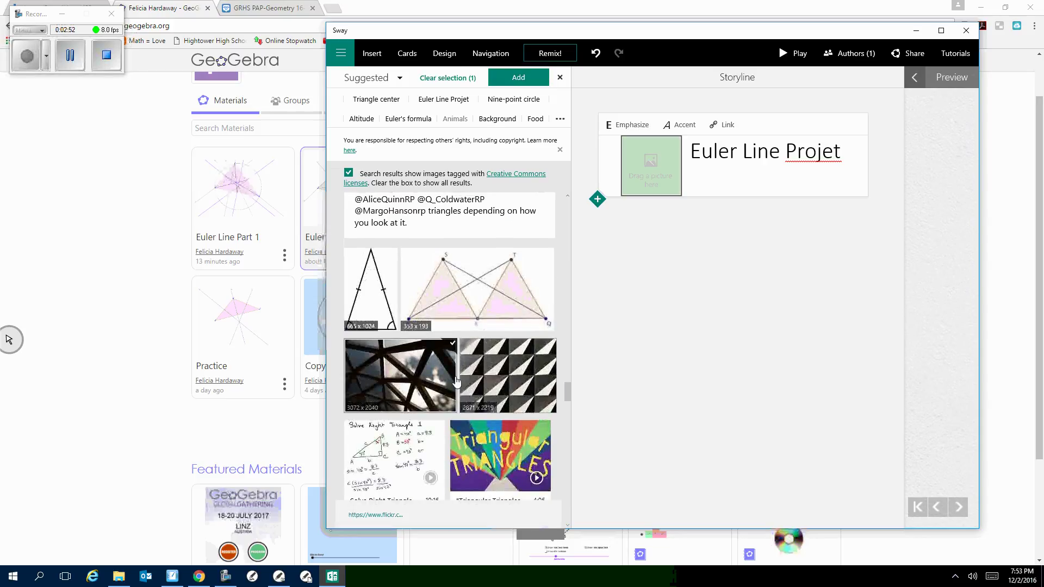
pyautogui.moveTo(406, 395); pyautogui.dragTo(646, 187)
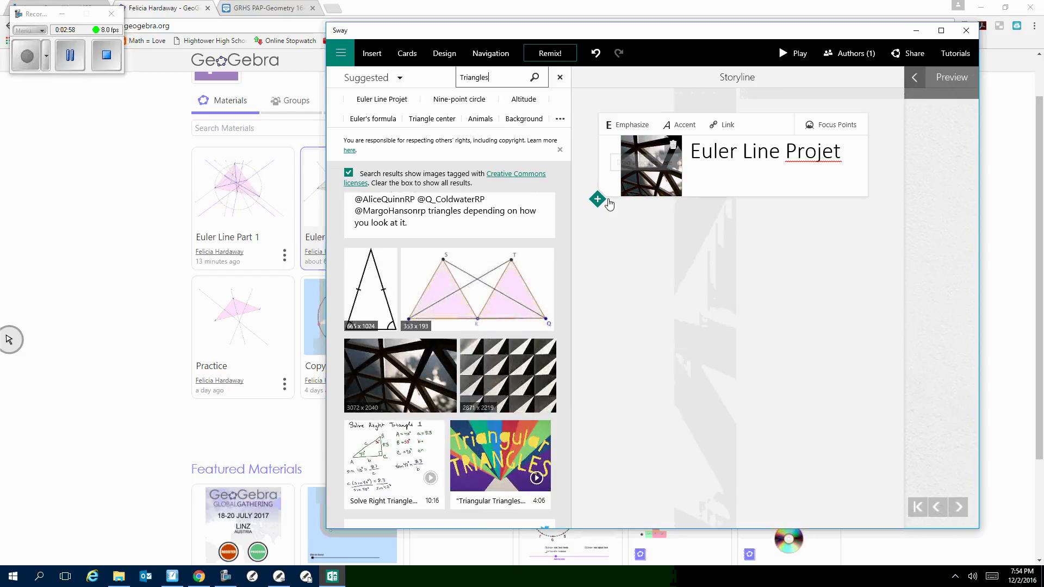
# Add a heading card below the title card with the text "Geogebra Construction".
pyautogui.click(597, 199)
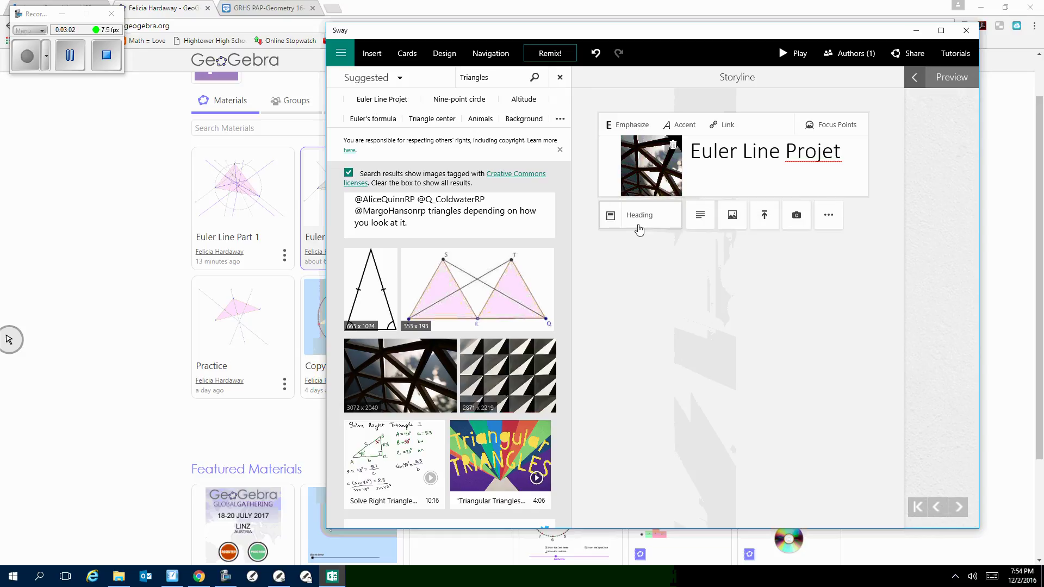
pyautogui.click(638, 227)
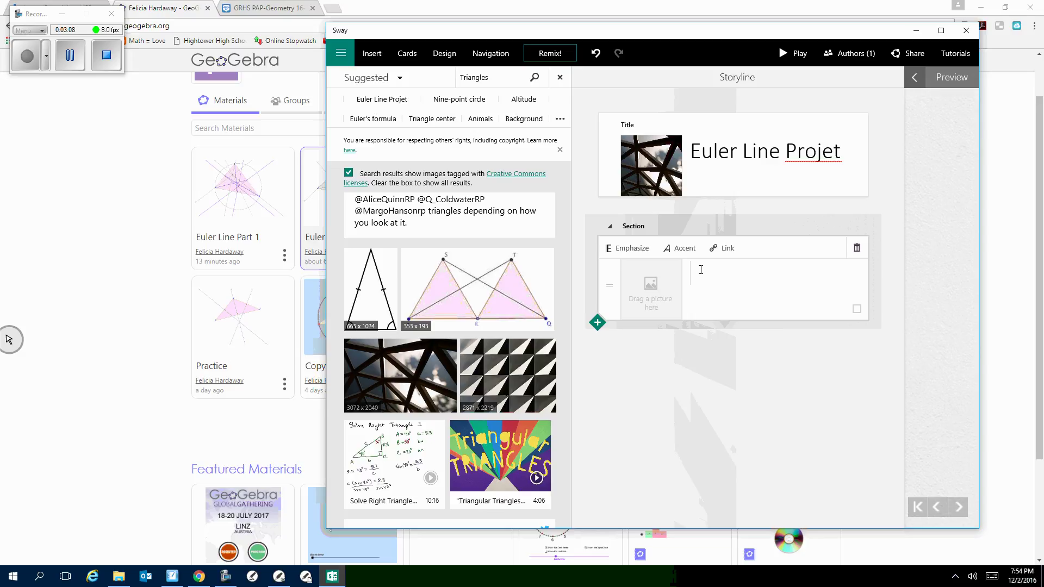
pyautogui.write('Geogebra Constr')
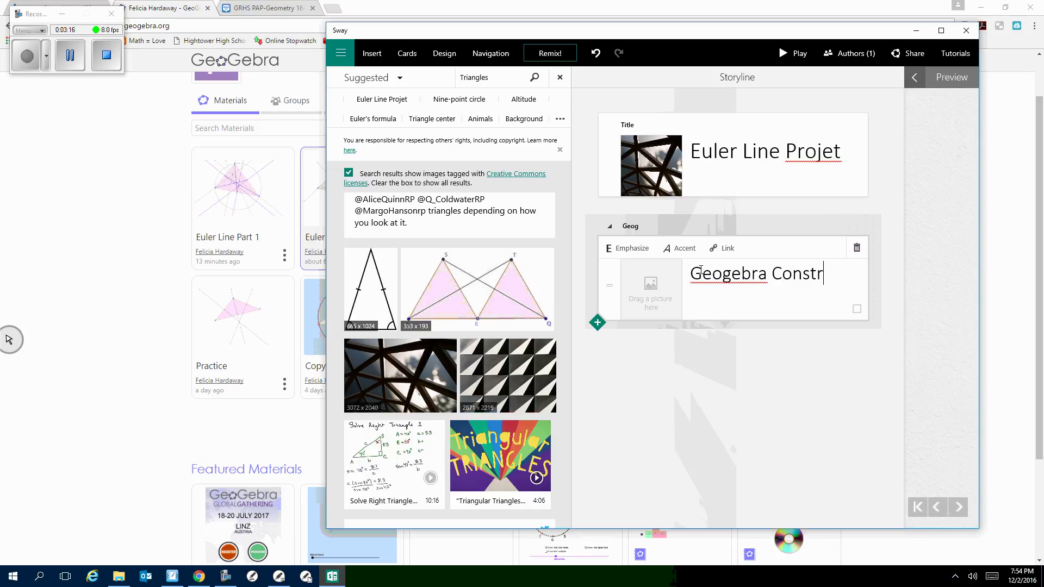
pyautogui.write('uctins')
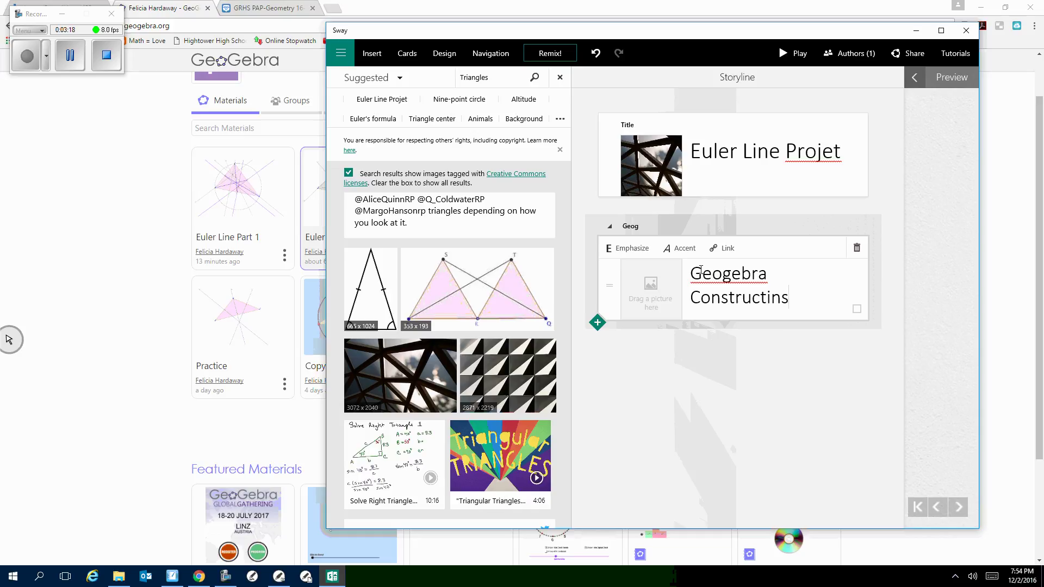
pyautogui.press('BackSpace')
pyautogui.press('BackSpace')
pyautogui.write('on')
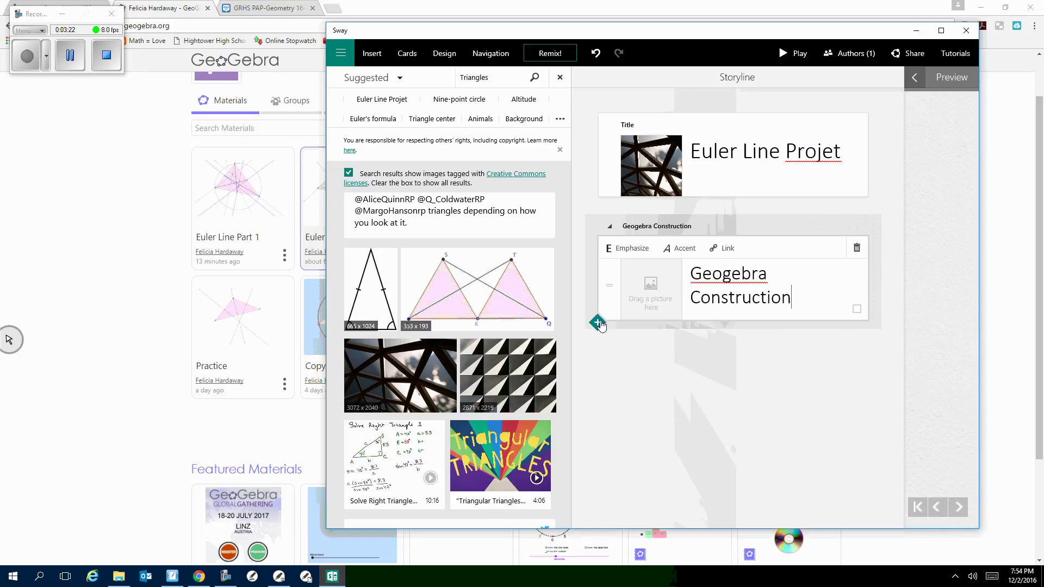
# Look through the content sources and the list of all card types available for the Geogebra Construction section.
pyautogui.click(598, 323)
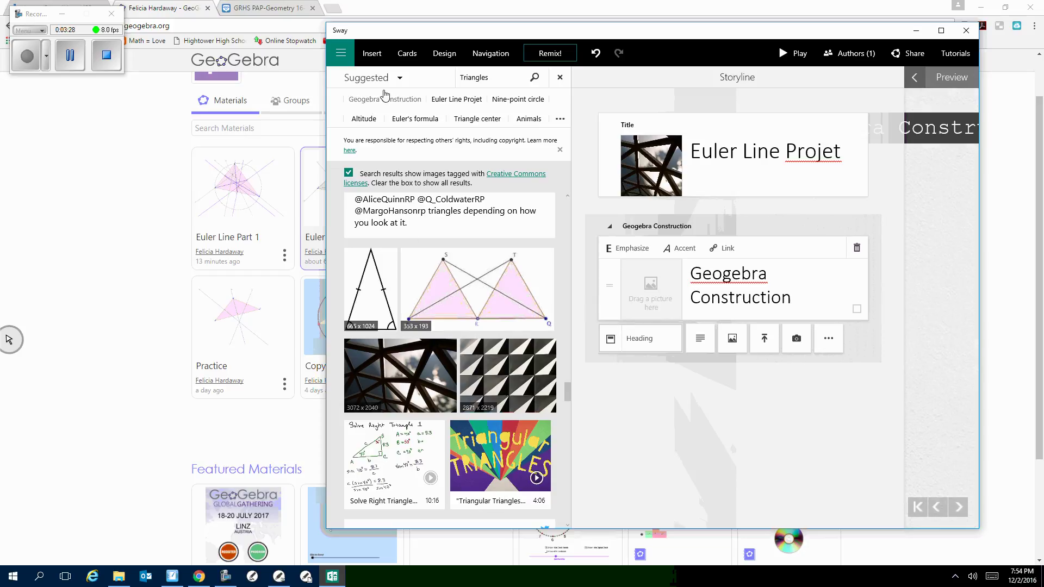
pyautogui.click(380, 59)
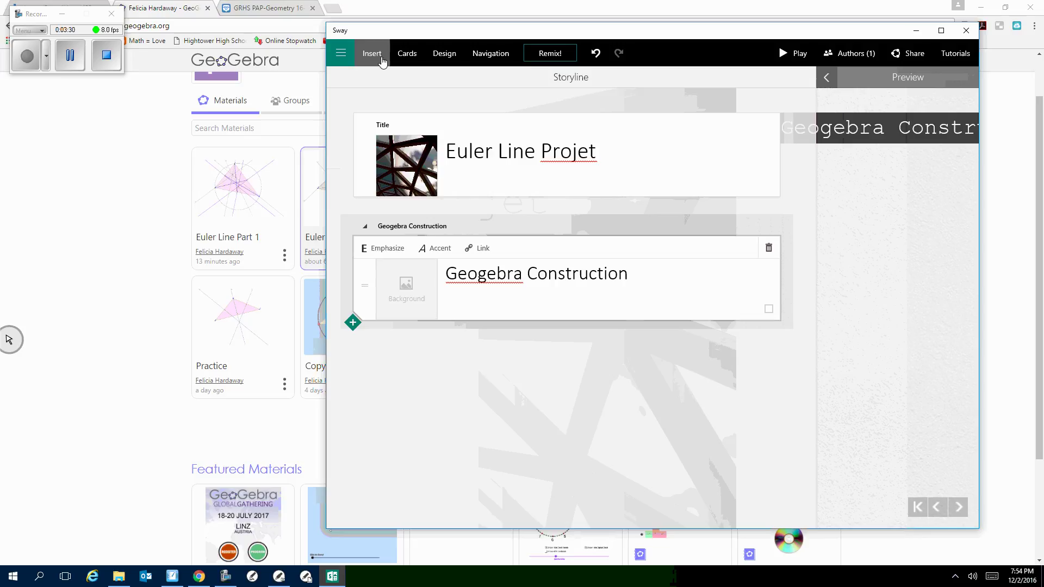
pyautogui.click(372, 53)
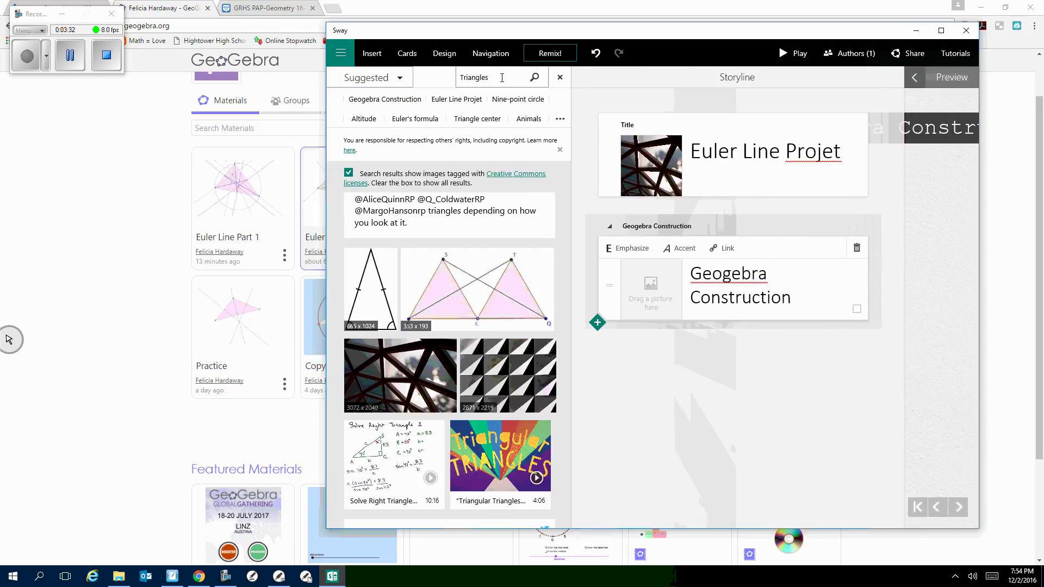
pyautogui.click(560, 78)
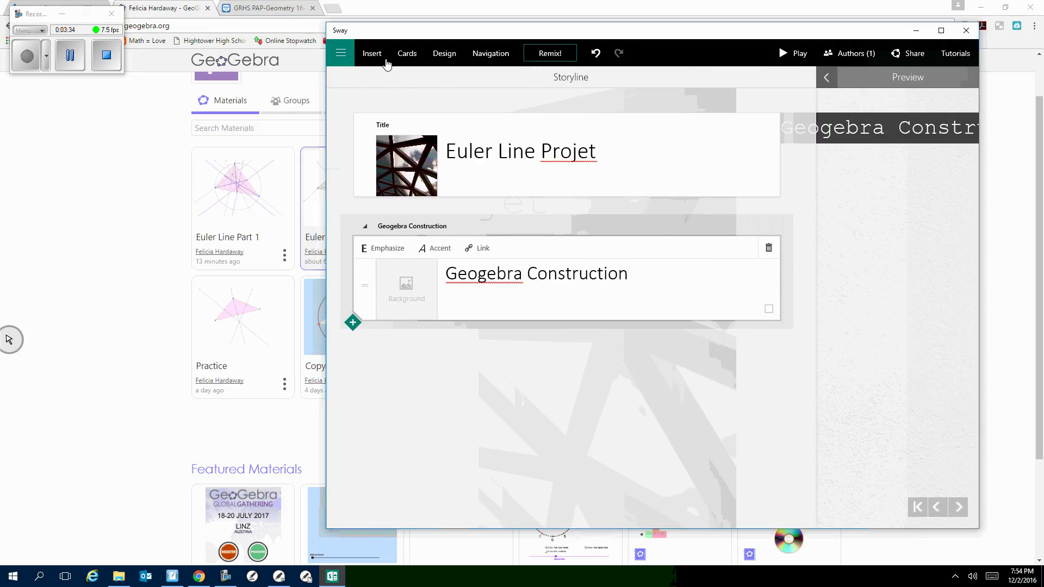
pyautogui.click(381, 58)
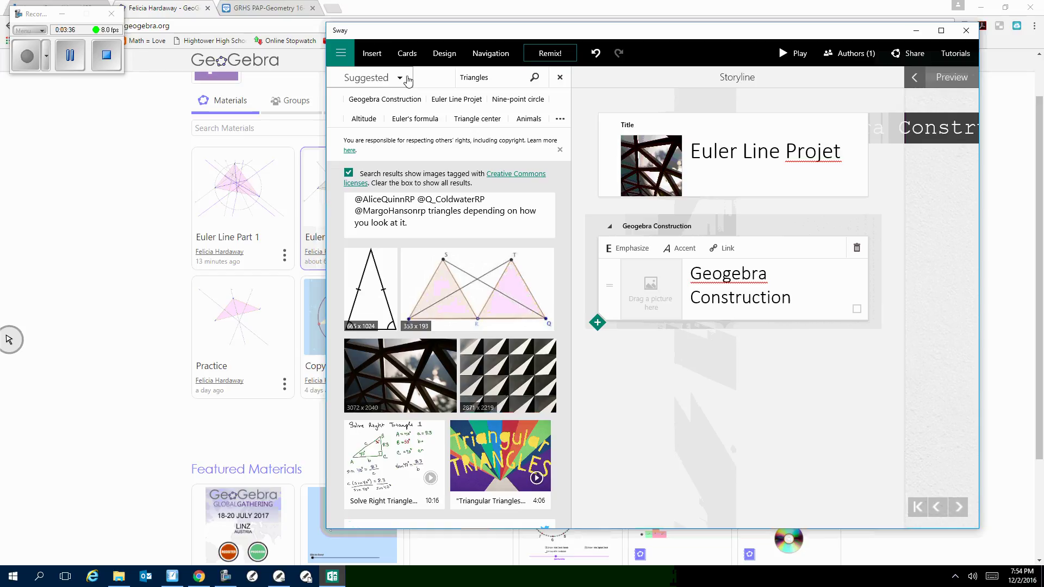
pyautogui.click(408, 80)
pyautogui.click(407, 80)
pyautogui.click(412, 63)
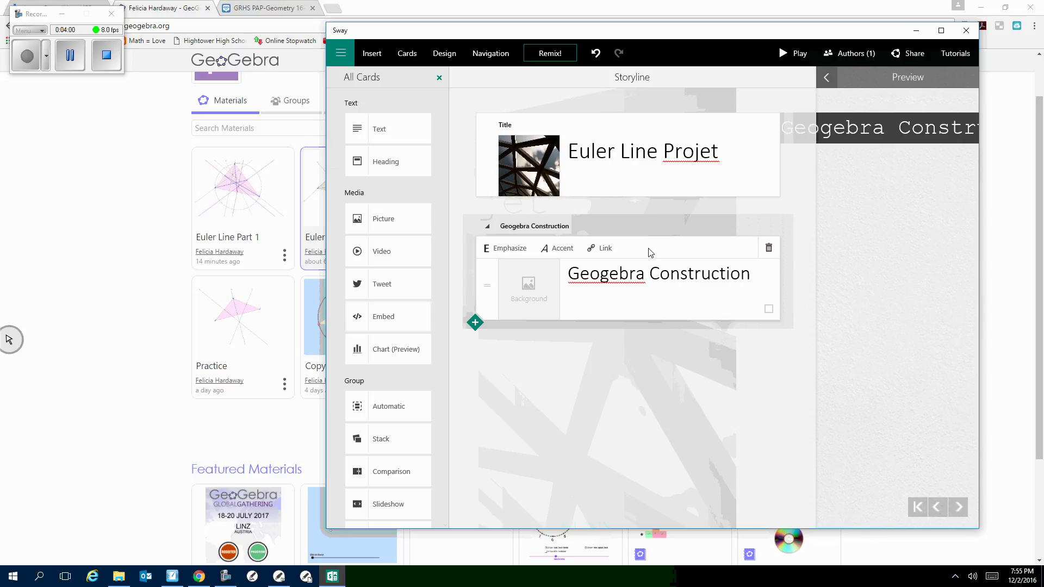
# Switch to GeoGebra in the browser and open the worksheet "Euler Line Part 1" with the GeoGebra App.
pyautogui.click(916, 32)
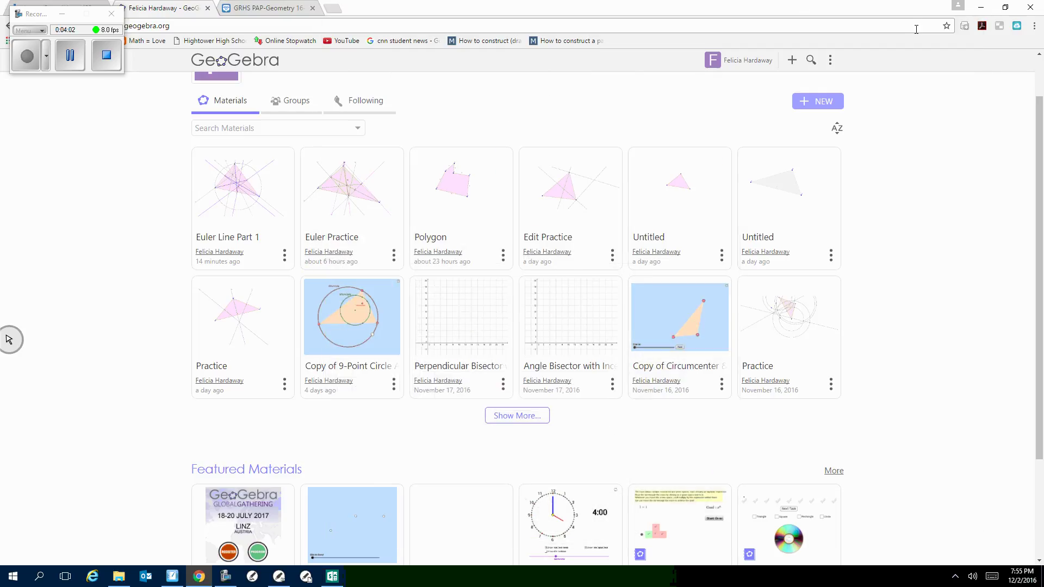
pyautogui.click(250, 196)
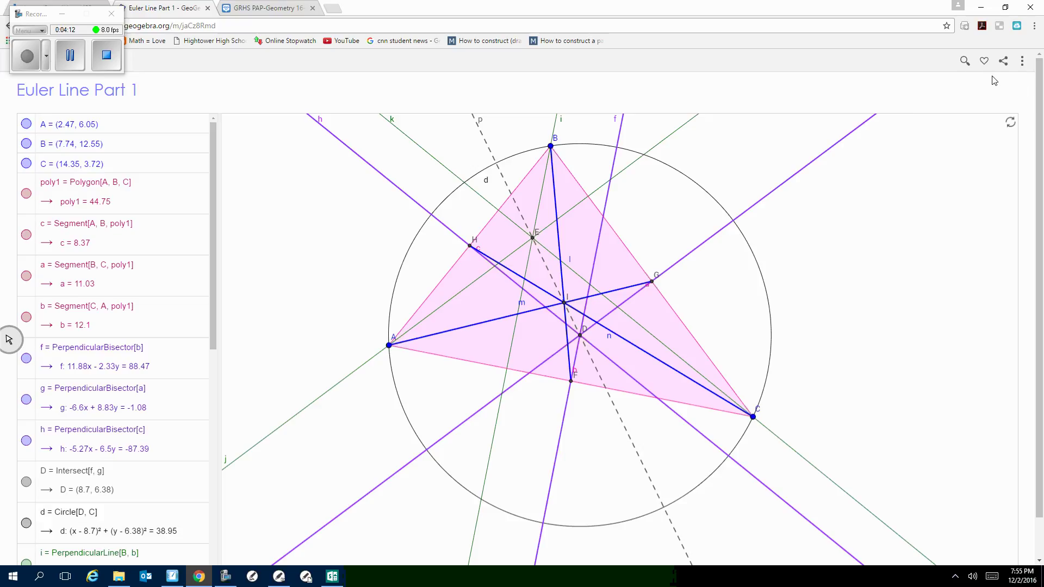
pyautogui.click(1024, 65)
pyautogui.click(973, 127)
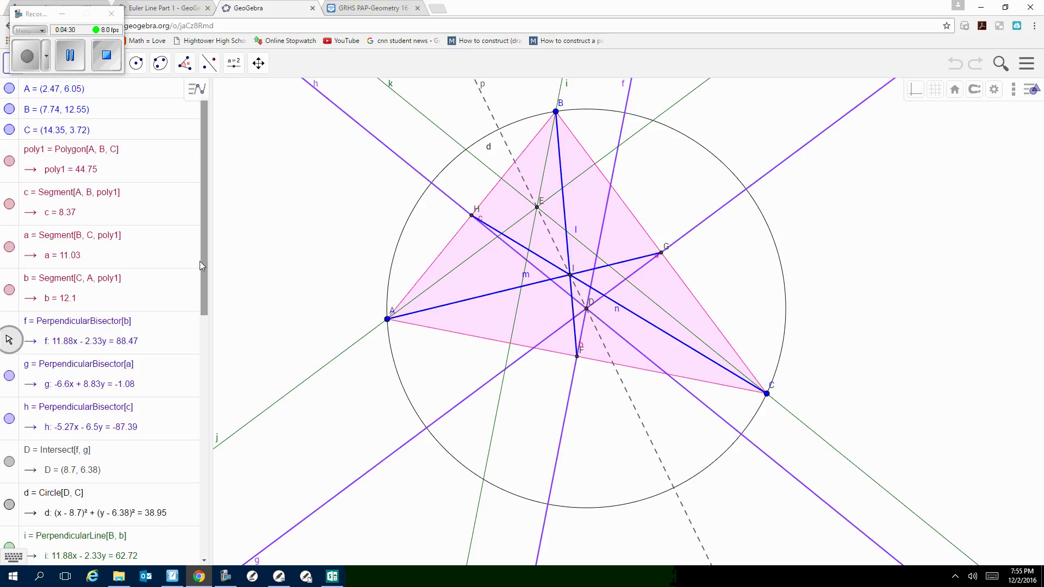
# Hide the three perpendicular bisectors f, g and h in the construction.
pyautogui.moveTo(200, 261); pyautogui.dragTo(206, 306)
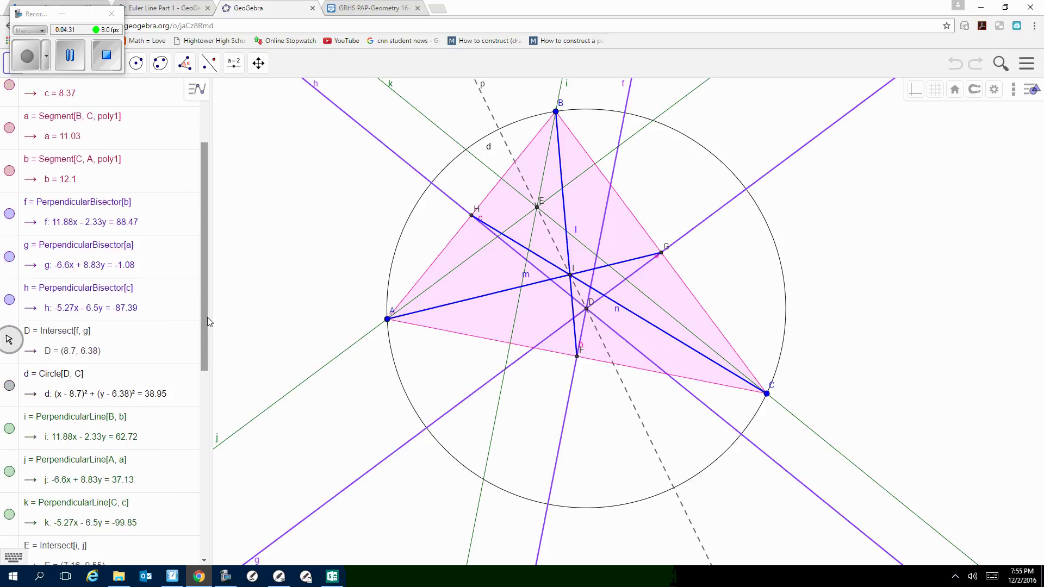
pyautogui.click(8, 213)
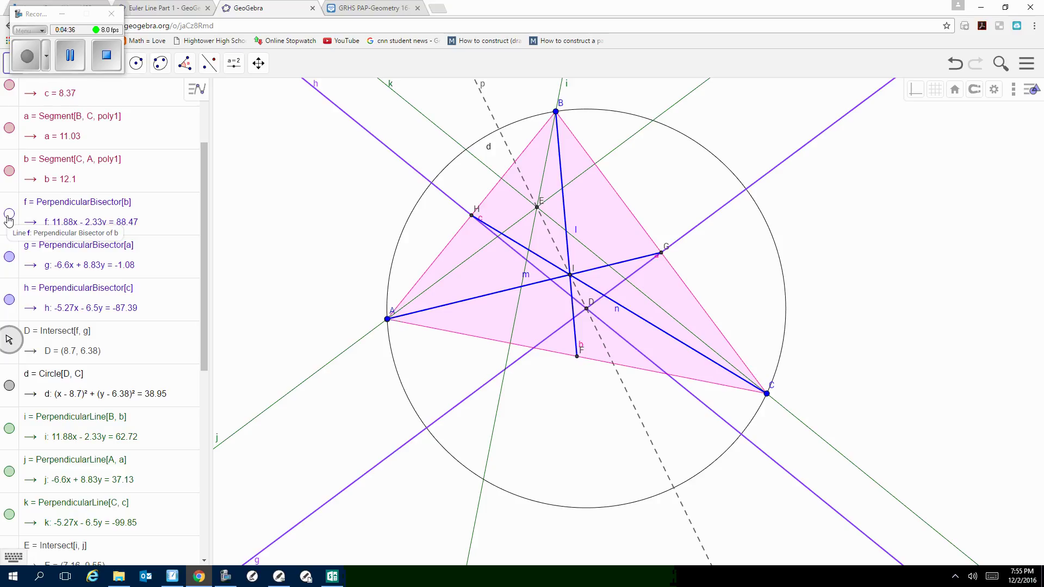
pyautogui.click(9, 256)
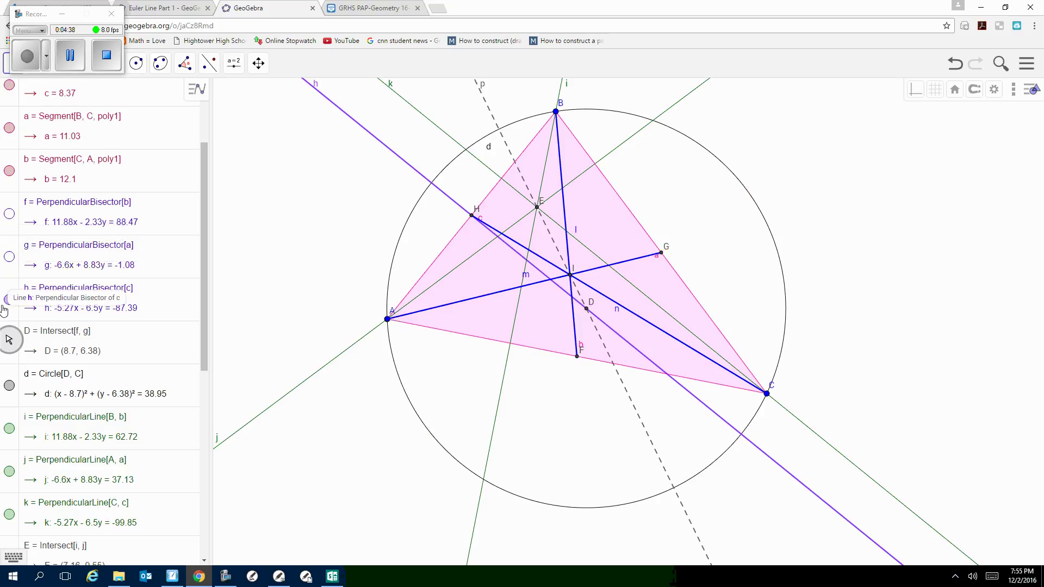
pyautogui.scroll(-1, 4, 310)
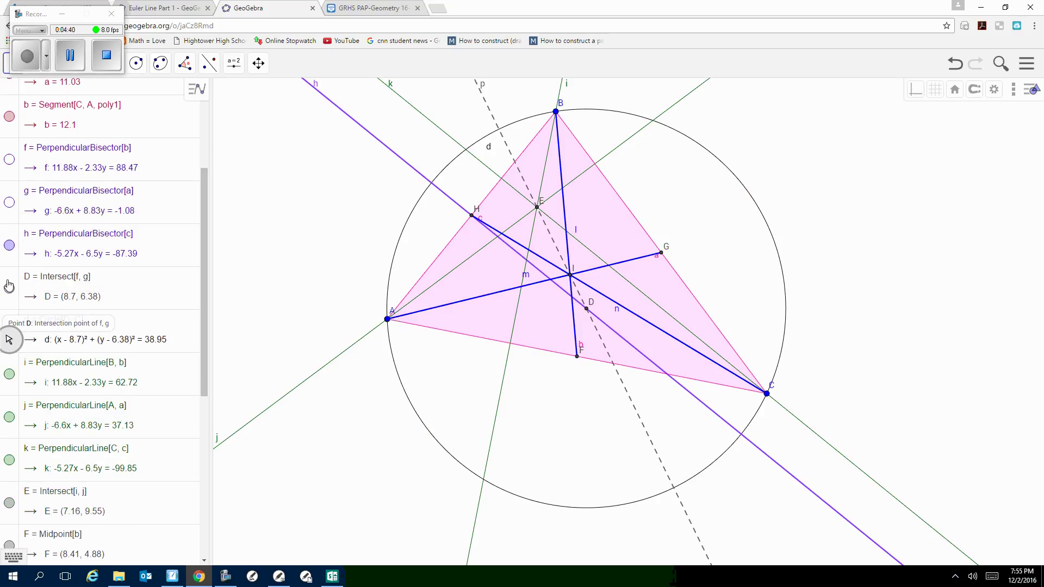
pyautogui.click(9, 245)
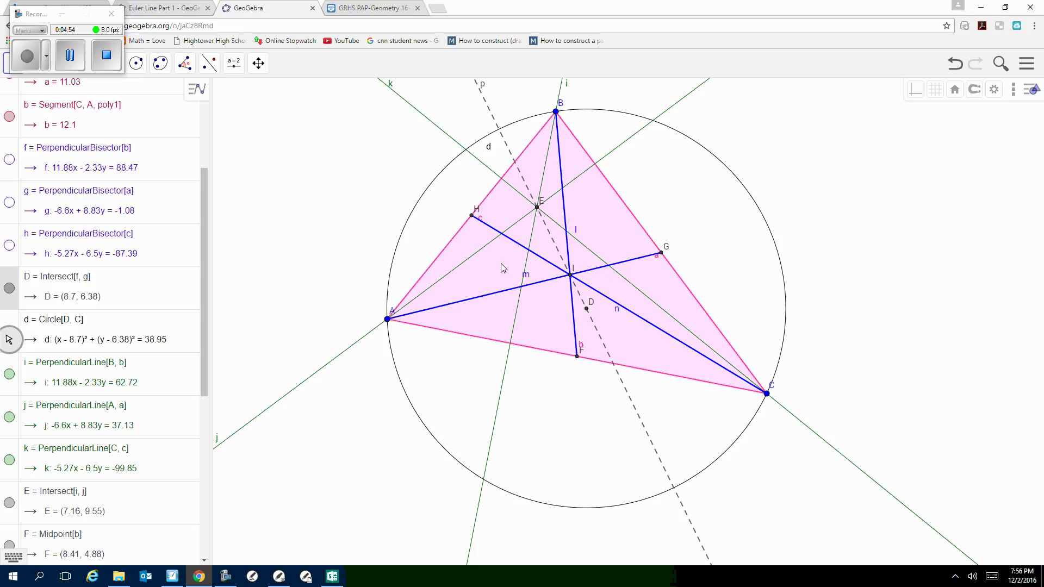
# Hide the three altitude lines i, j and k in the construction.
pyautogui.scroll(-1, 128, 321)
pyautogui.scroll(-1, 128, 321)
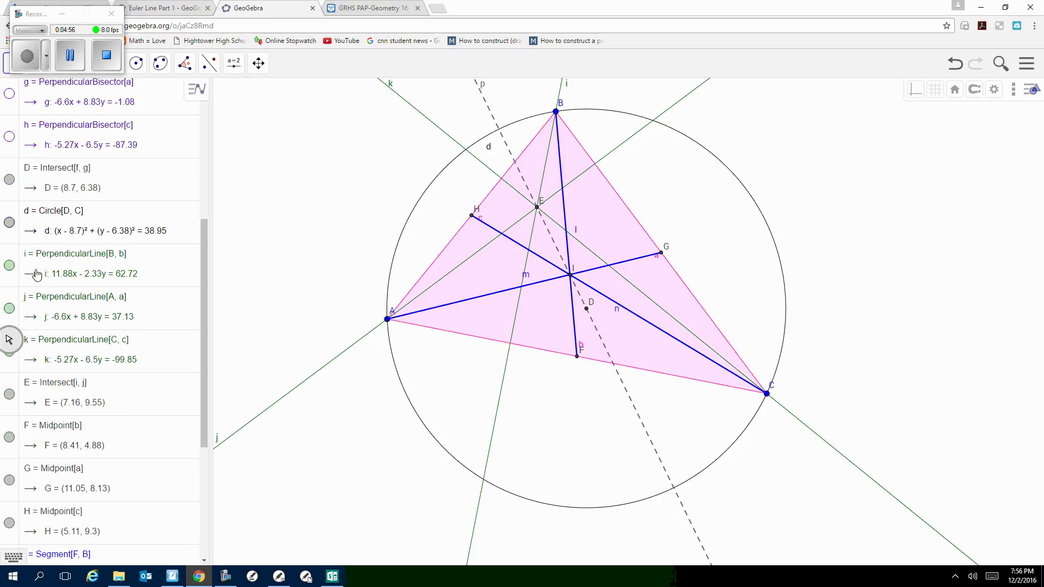
pyautogui.click(11, 275)
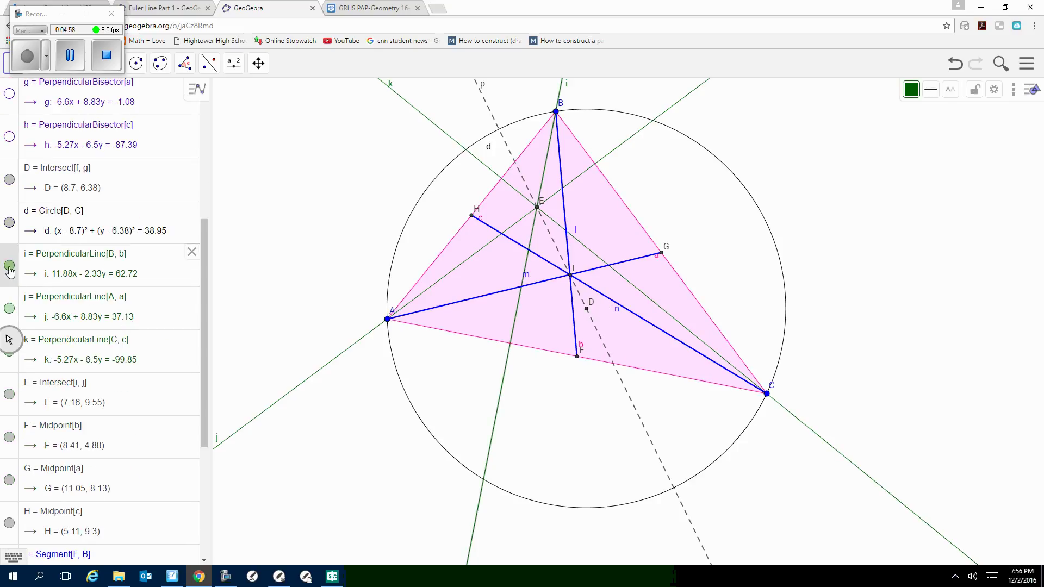
pyautogui.click(9, 265)
pyautogui.scroll(-1, 10, 265)
pyautogui.click(9, 254)
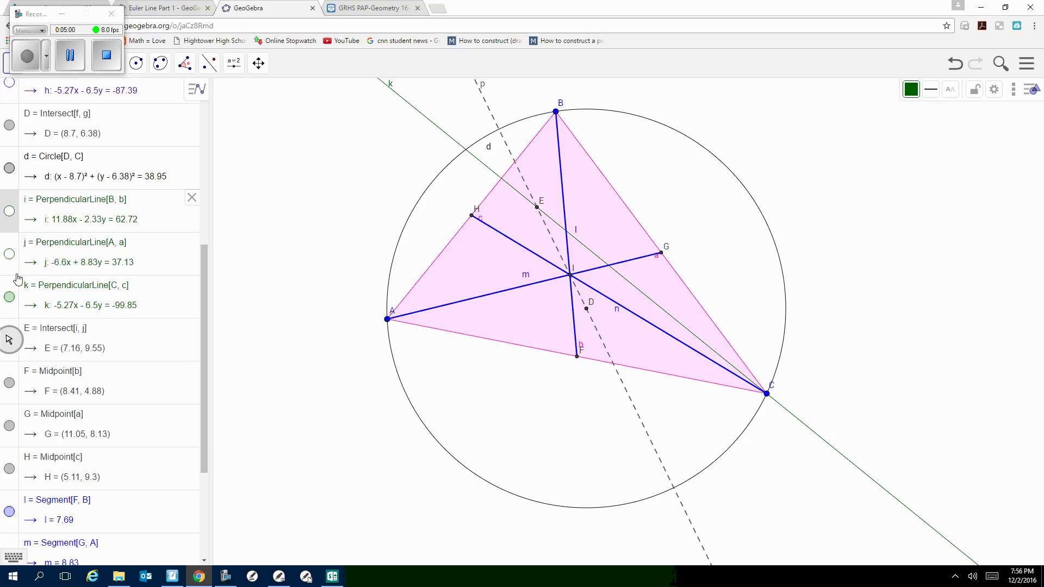
pyautogui.click(9, 296)
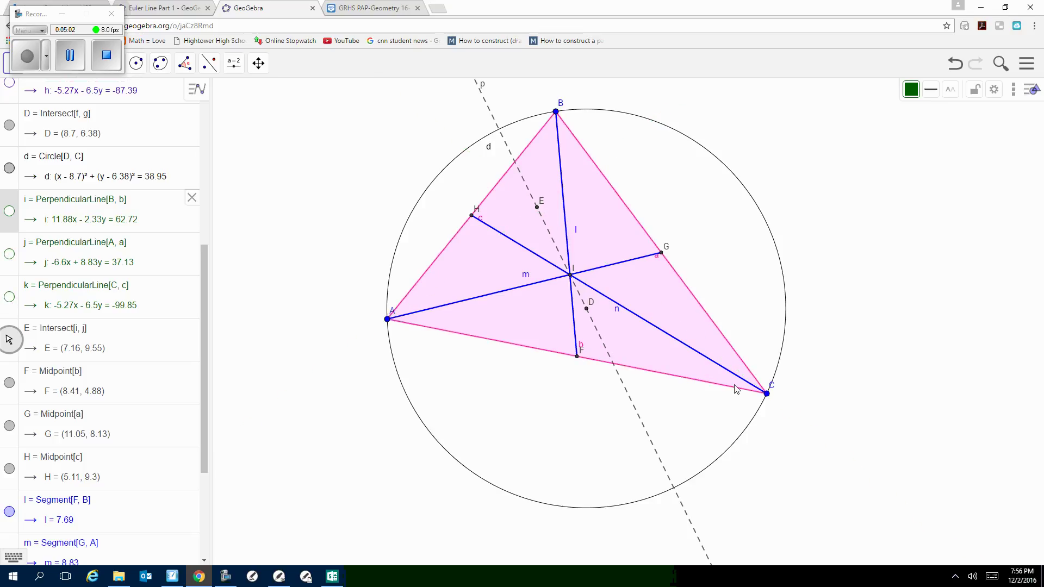
# Hide the median segments l, m and n and reposition vertex C closer to A and B to reshape the triangle.
pyautogui.moveTo(767, 395); pyautogui.dragTo(645, 279)
pyautogui.scroll(-3, 7, 493)
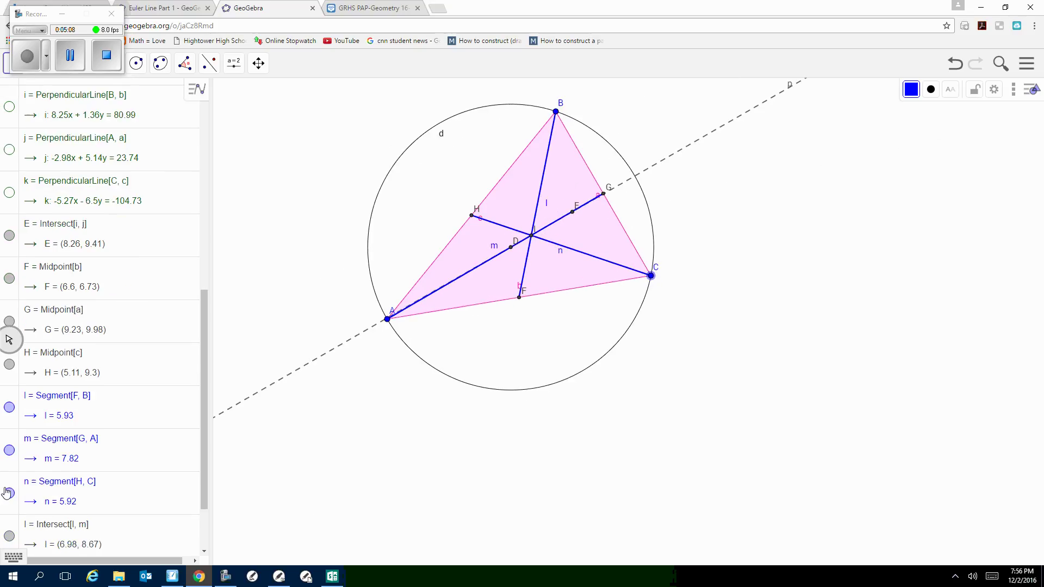
pyautogui.click(9, 404)
pyautogui.click(10, 447)
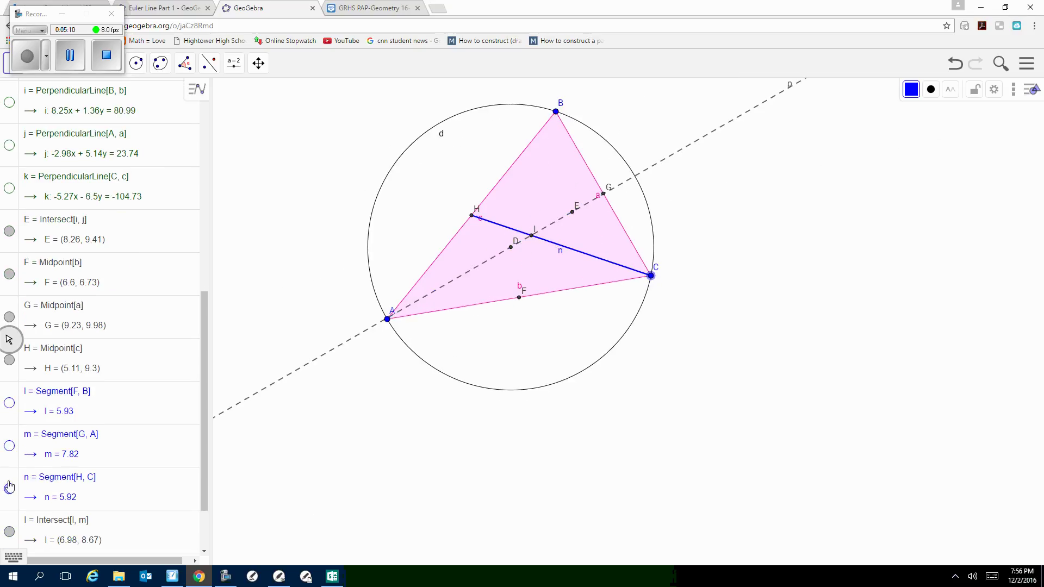
pyautogui.click(10, 488)
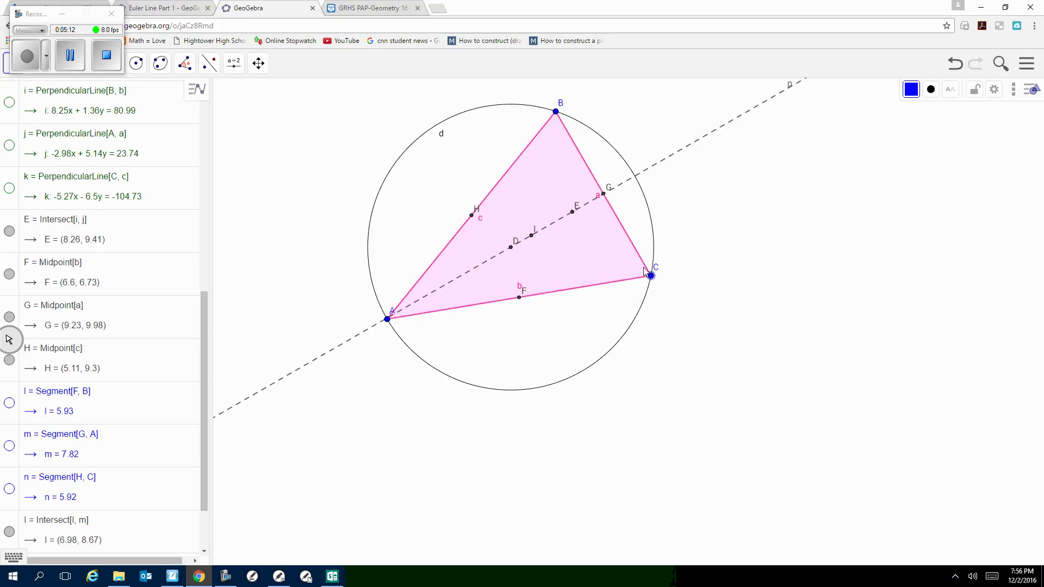
pyautogui.moveTo(651, 282); pyautogui.dragTo(662, 367)
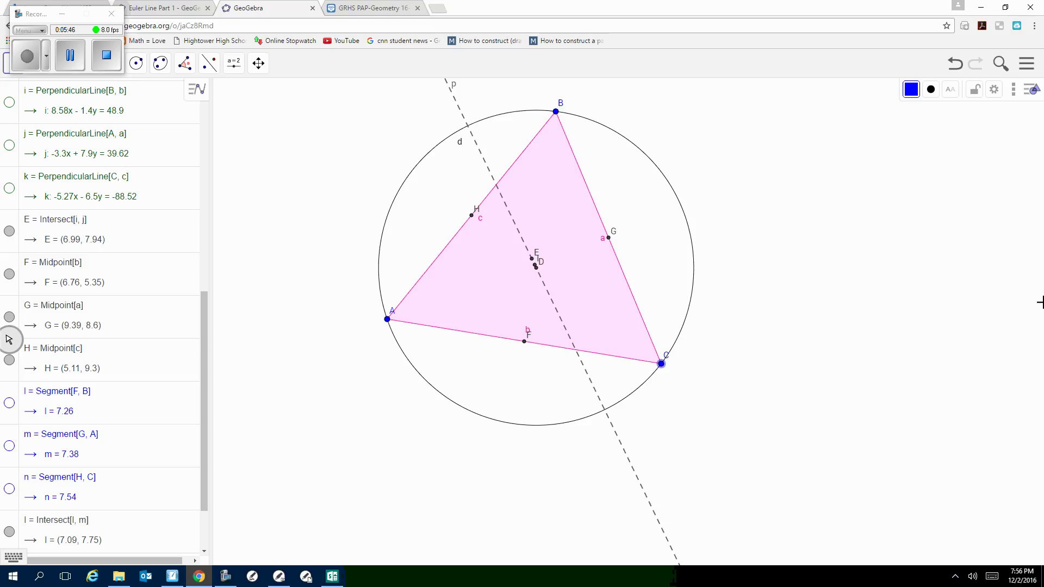
pyautogui.click(1033, 72)
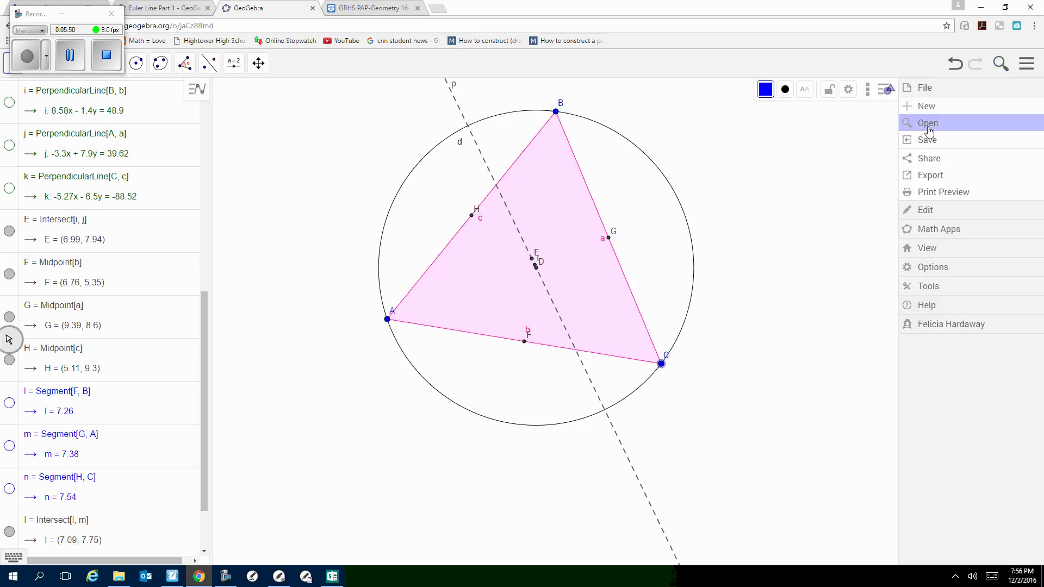
pyautogui.click(922, 140)
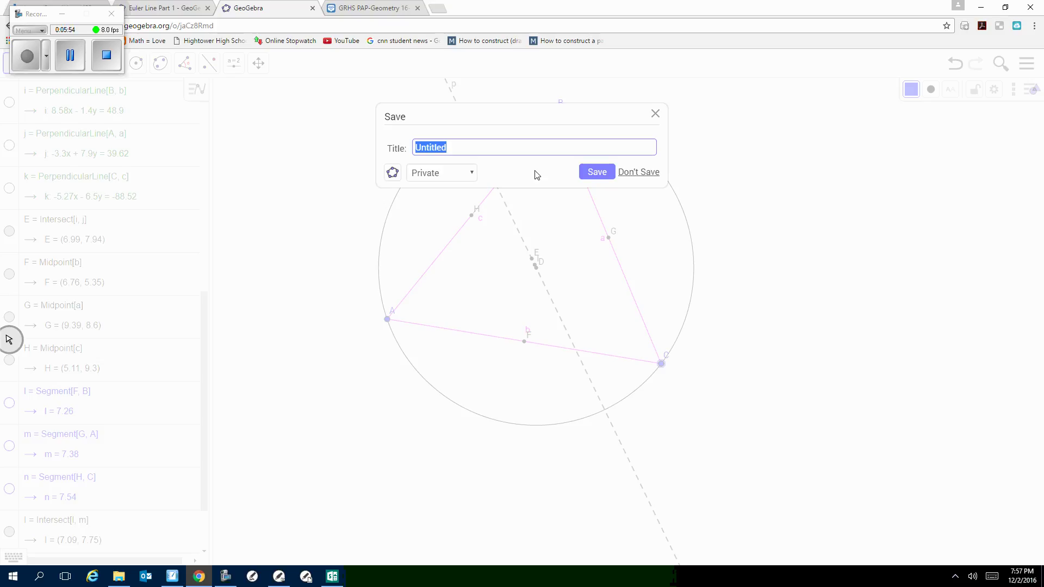
pyautogui.click(641, 173)
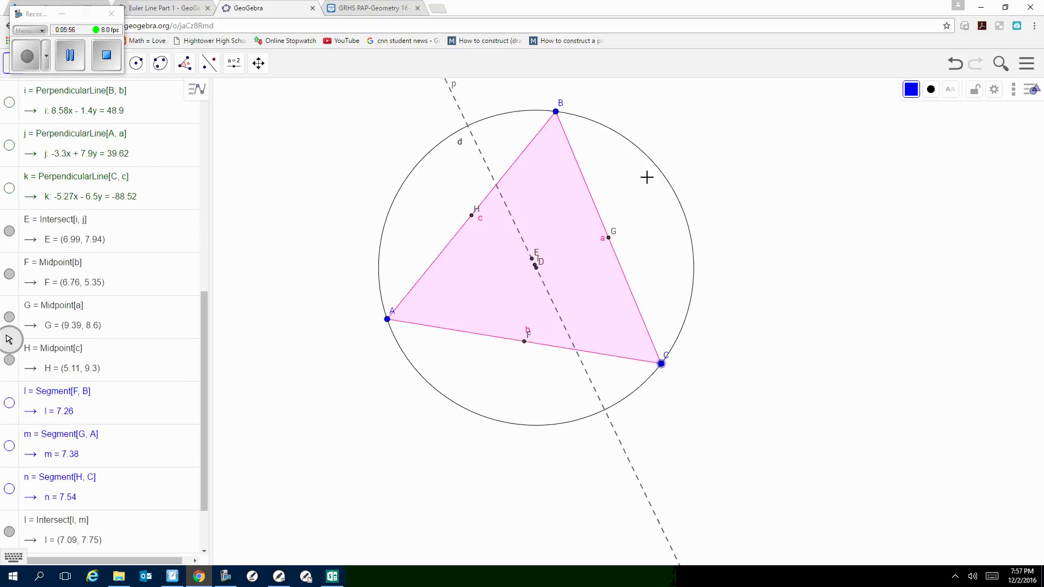
pyautogui.hotkey('ctrl', 's')
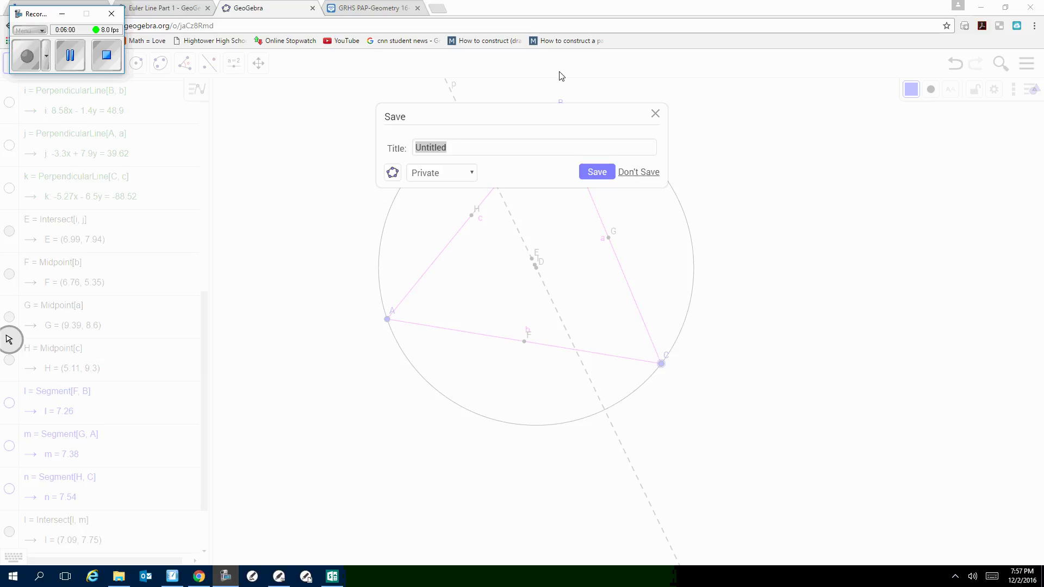
pyautogui.click(655, 113)
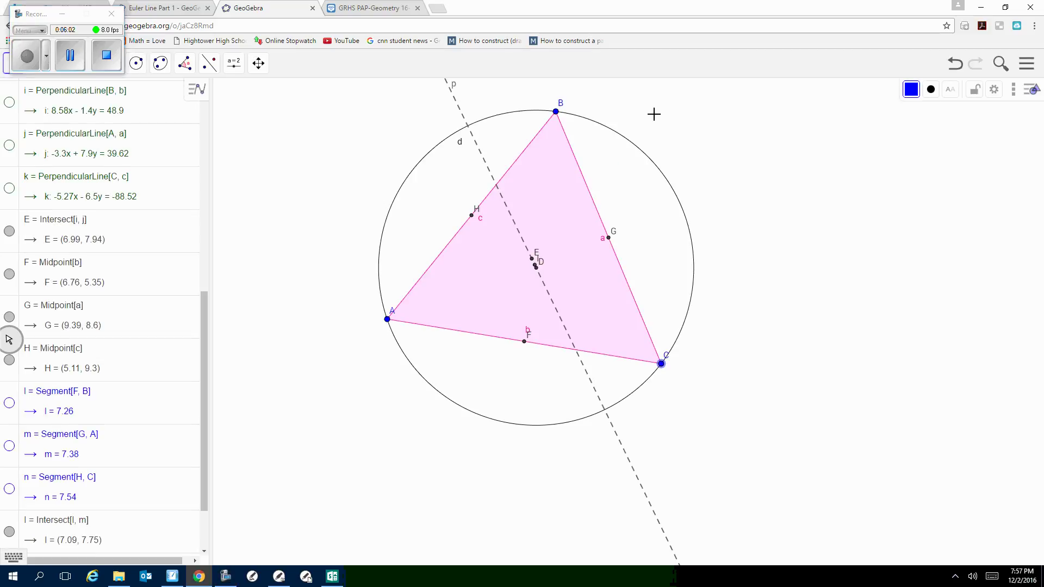
# Save the simplified construction under the title "Euler Line" with Public visibility.
pyautogui.click(1026, 63)
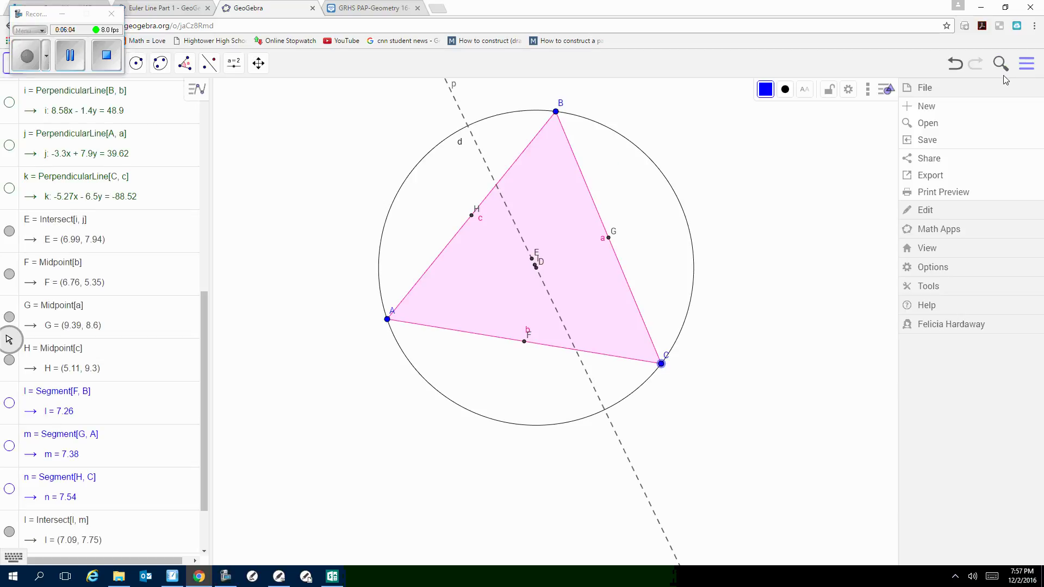
pyautogui.click(920, 140)
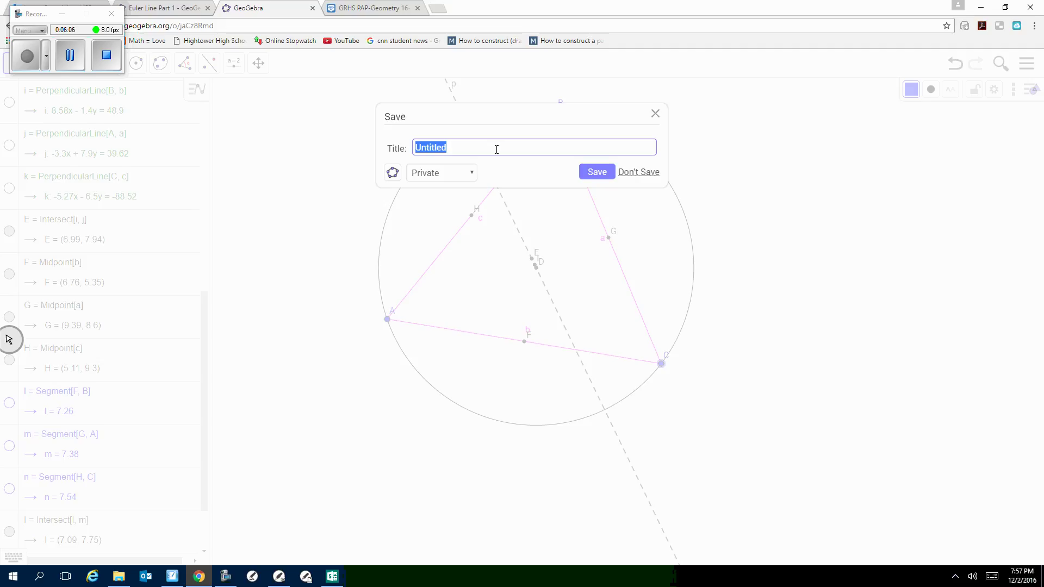
pyautogui.write('Euler Line')
pyautogui.click(471, 182)
pyautogui.click(455, 213)
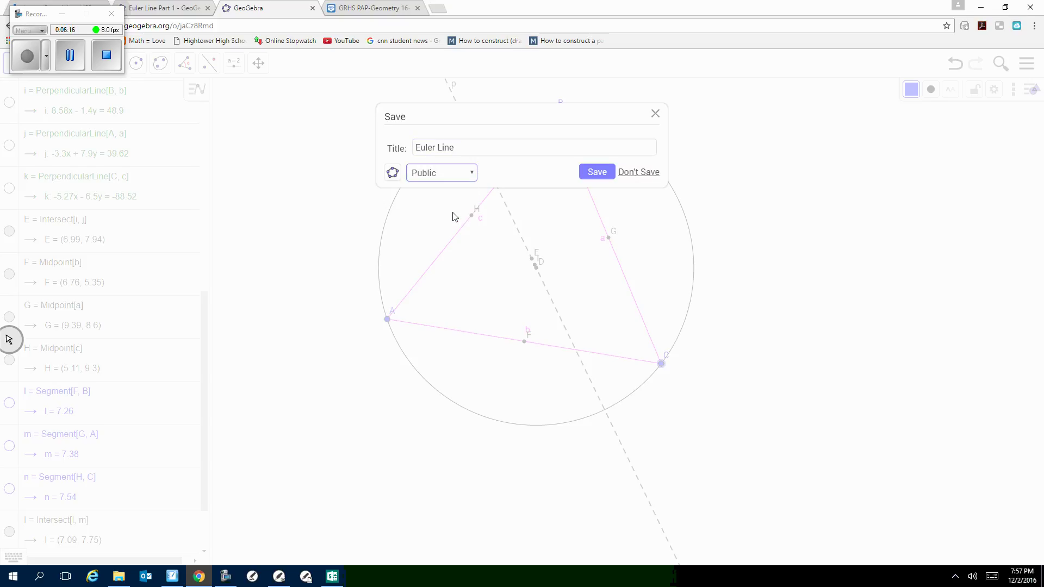
pyautogui.click(597, 171)
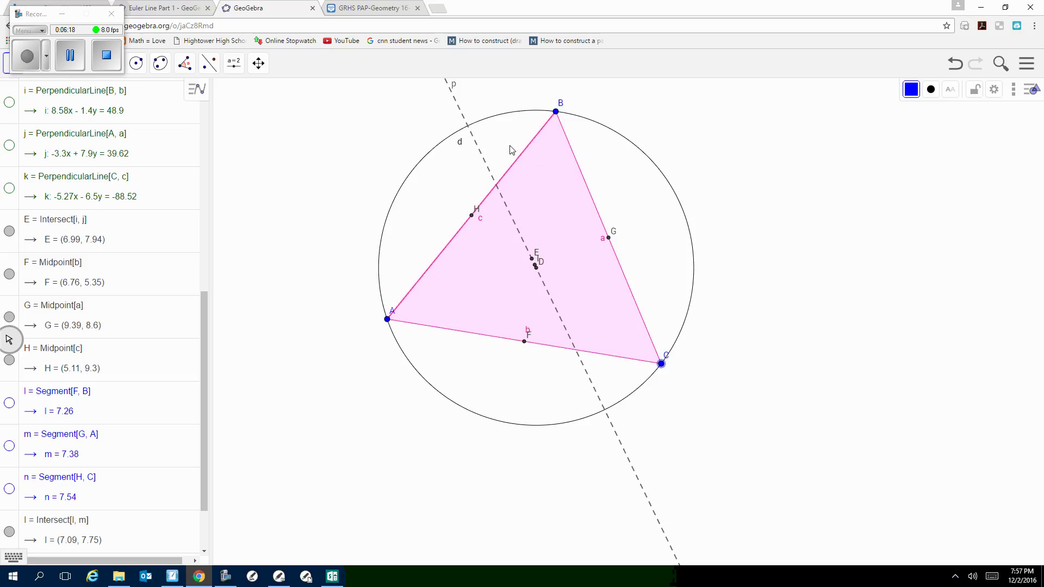
# Close the GeoGebra app page, choosing to leave the site, and return to the list of own materials.
pyautogui.click(69, 16)
pyautogui.click(62, 14)
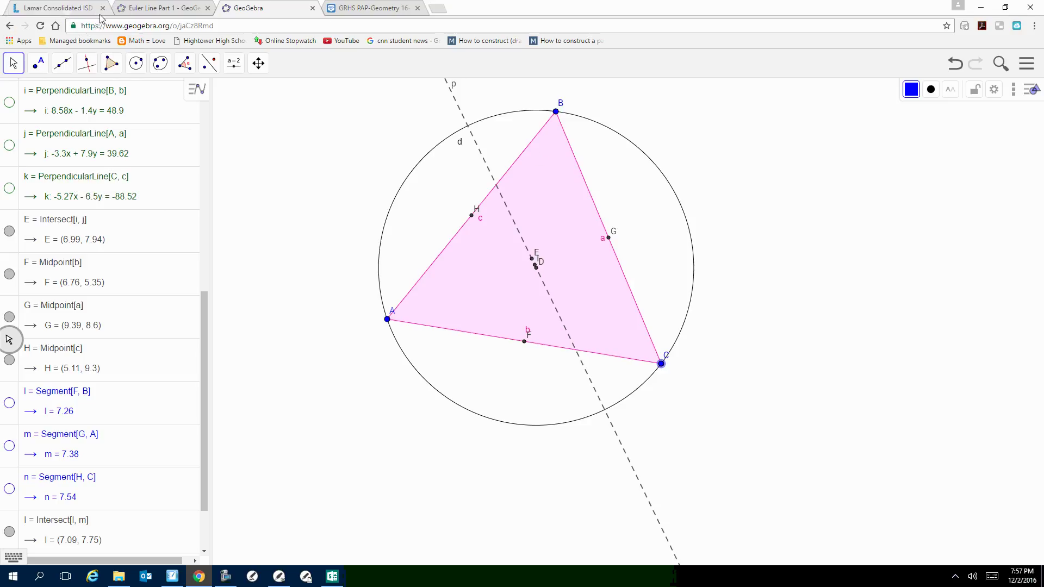
pyautogui.click(148, 8)
pyautogui.click(261, 8)
pyautogui.click(313, 8)
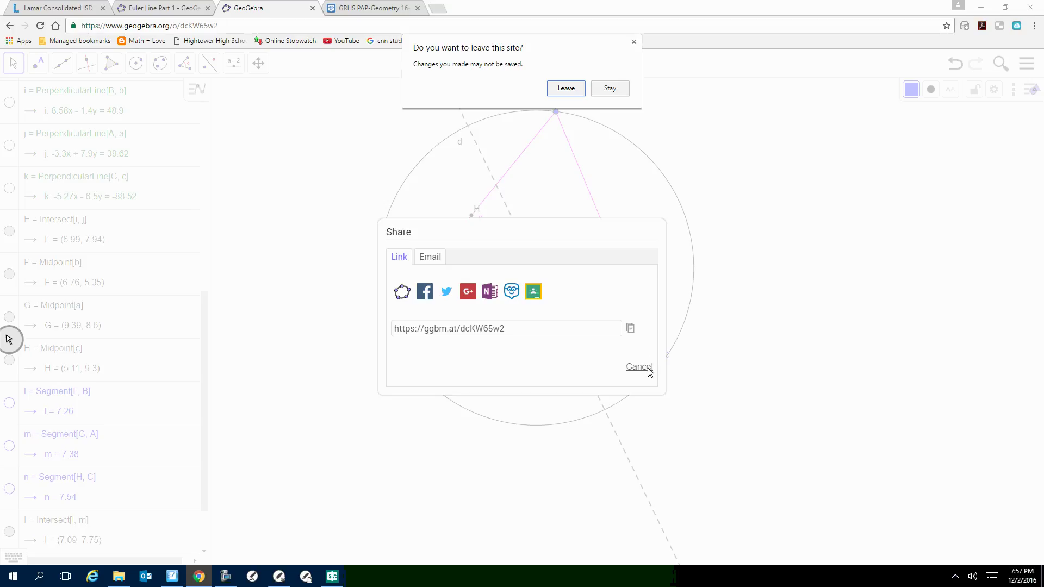
pyautogui.click(573, 92)
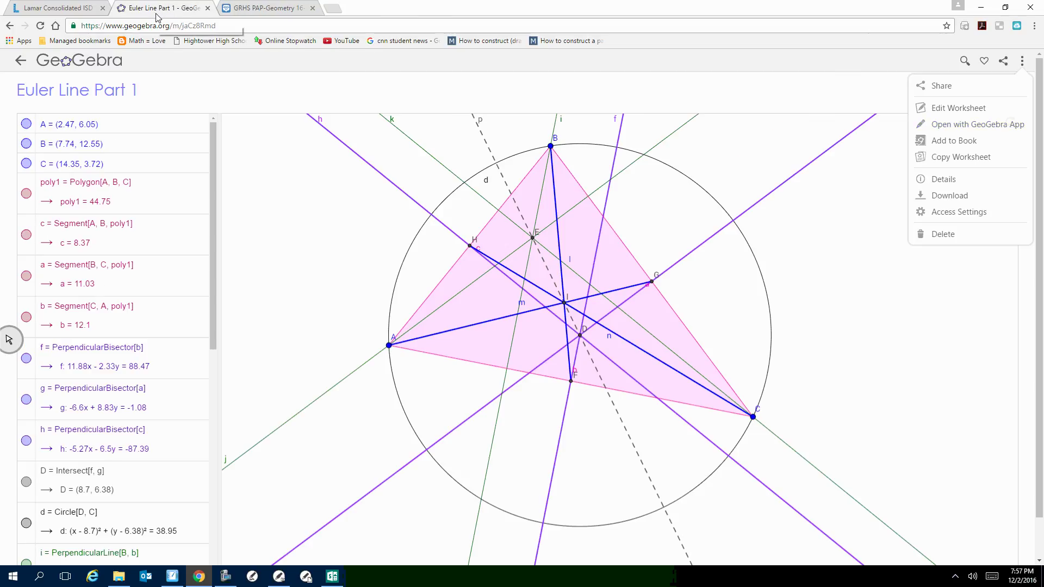
pyautogui.click(83, 60)
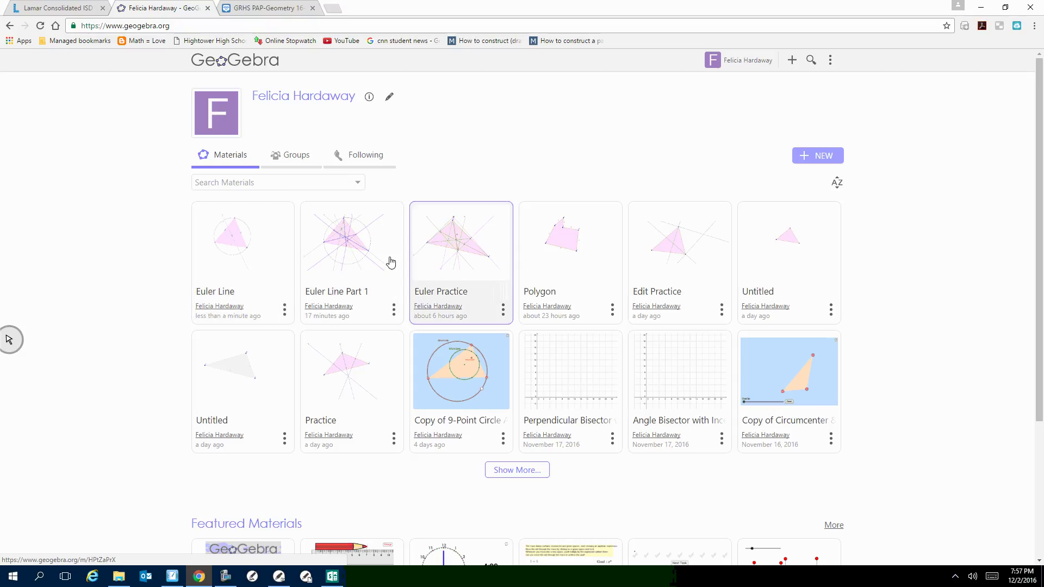
# Open the Euler Line material and copy its HTML embed code from the sharing options.
pyautogui.click(271, 257)
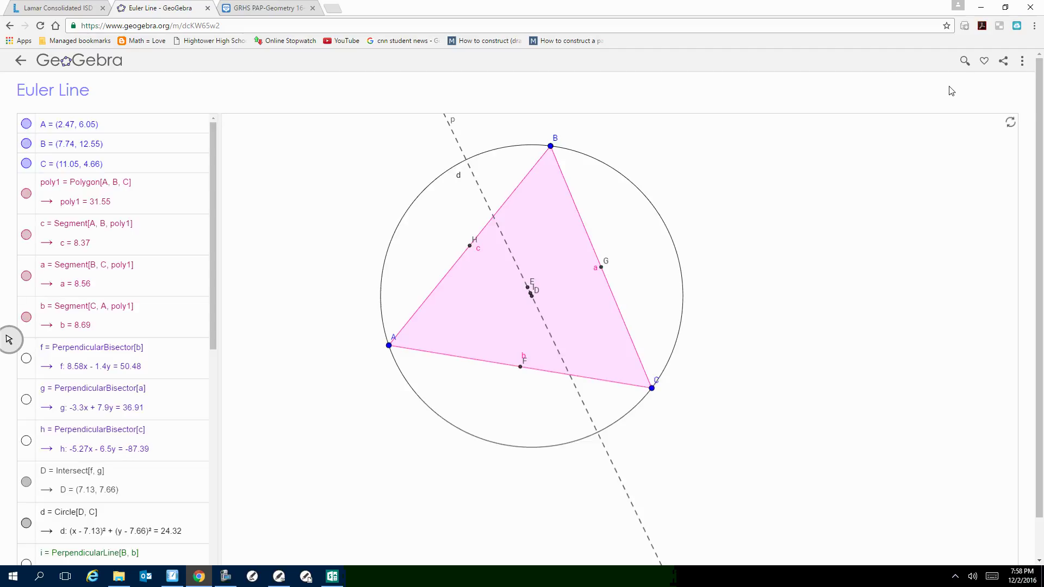
pyautogui.click(1007, 62)
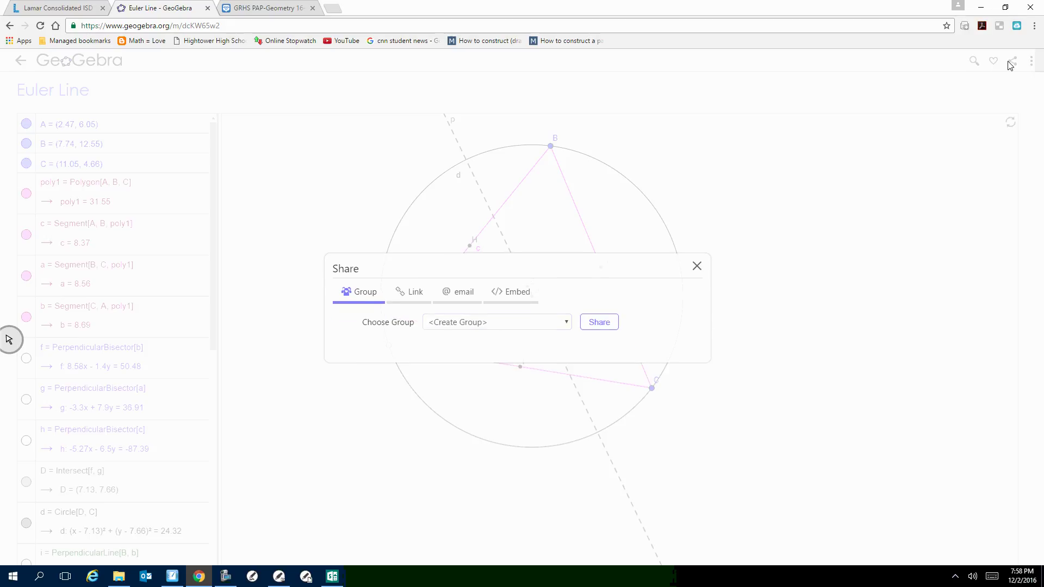
pyautogui.click(520, 292)
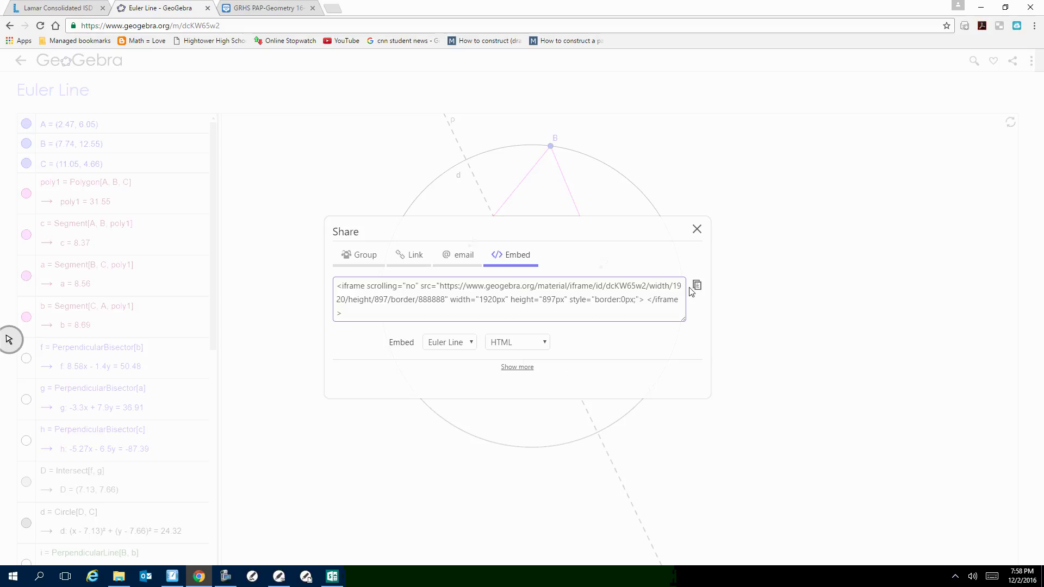
pyautogui.click(698, 287)
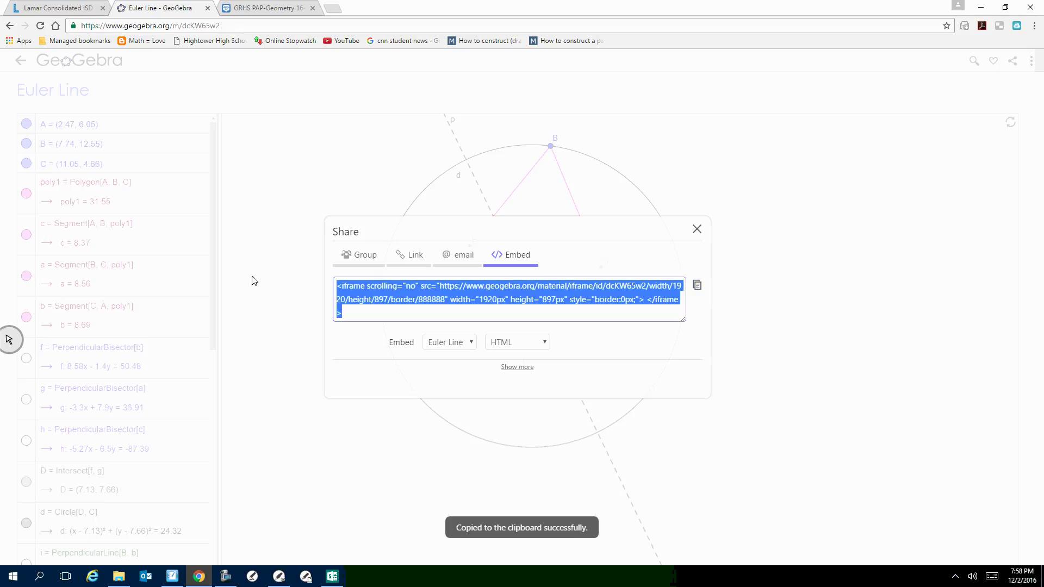
# Switch to the Sway app and add an embed card with the copied GeoGebra code under the Geogebra Construction heading.
pyautogui.click(337, 580)
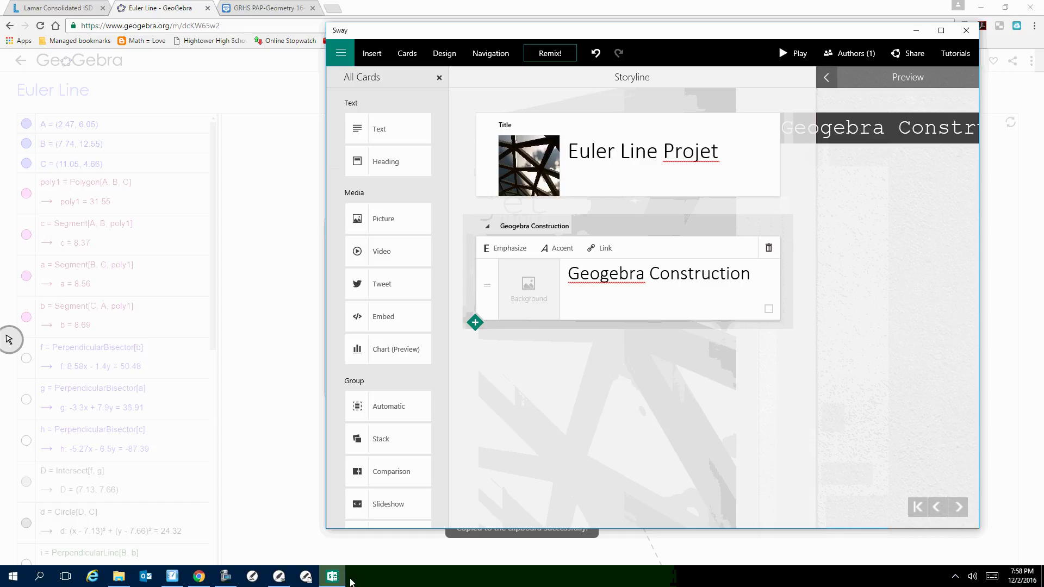
pyautogui.click(393, 324)
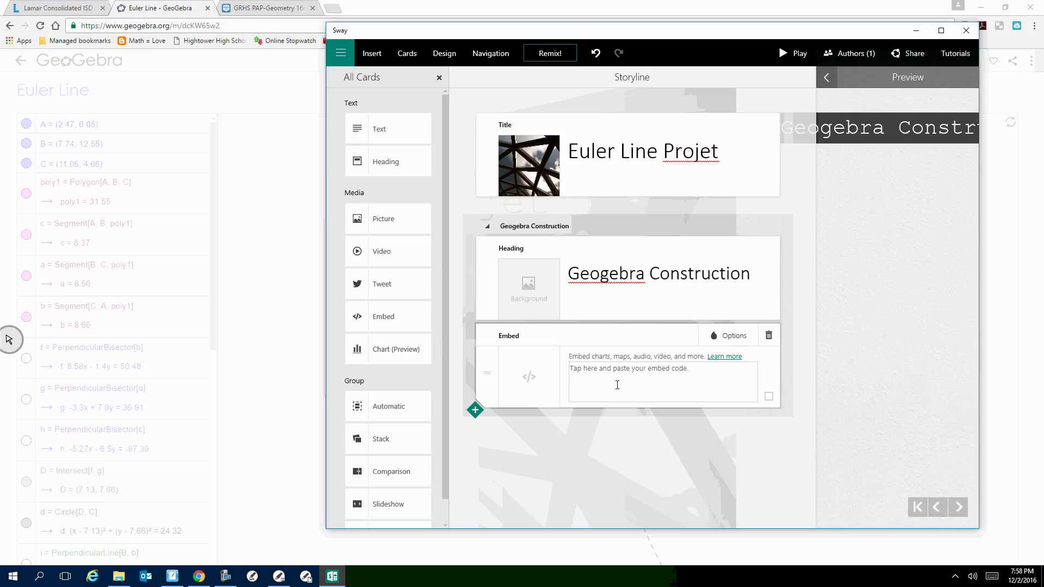
pyautogui.click(617, 384)
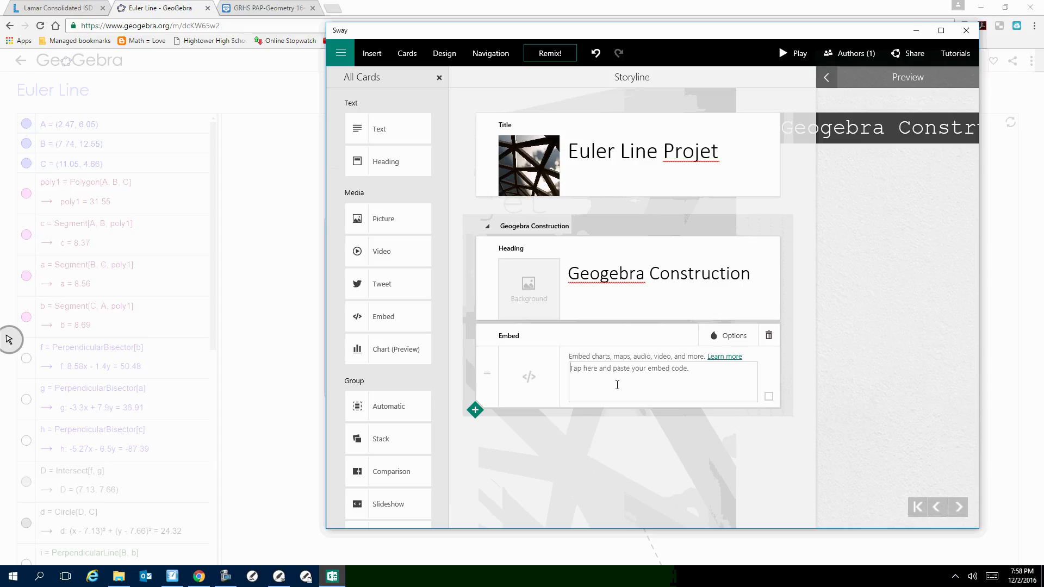
pyautogui.rightClick(617, 385)
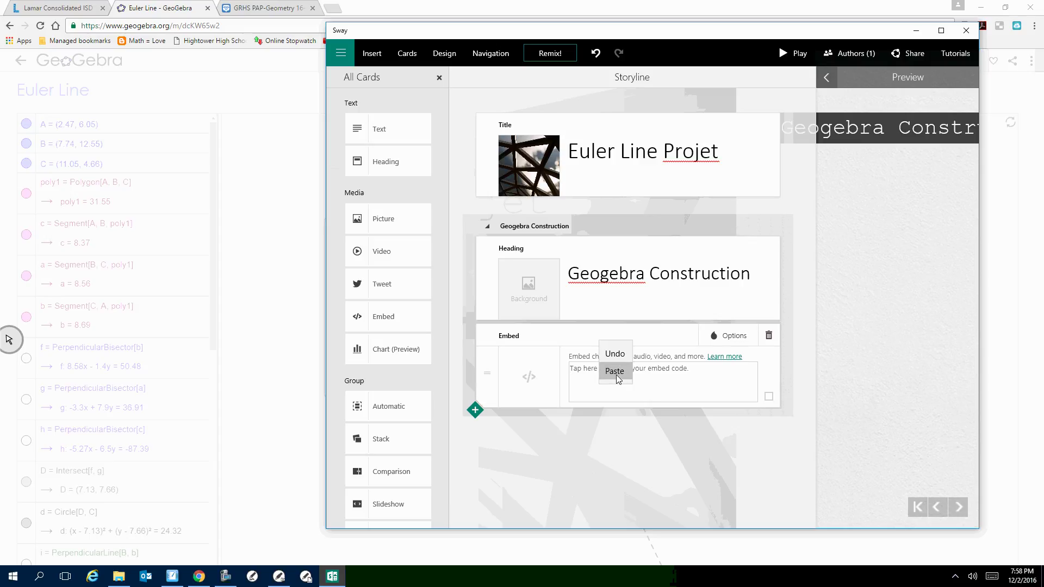
pyautogui.click(614, 371)
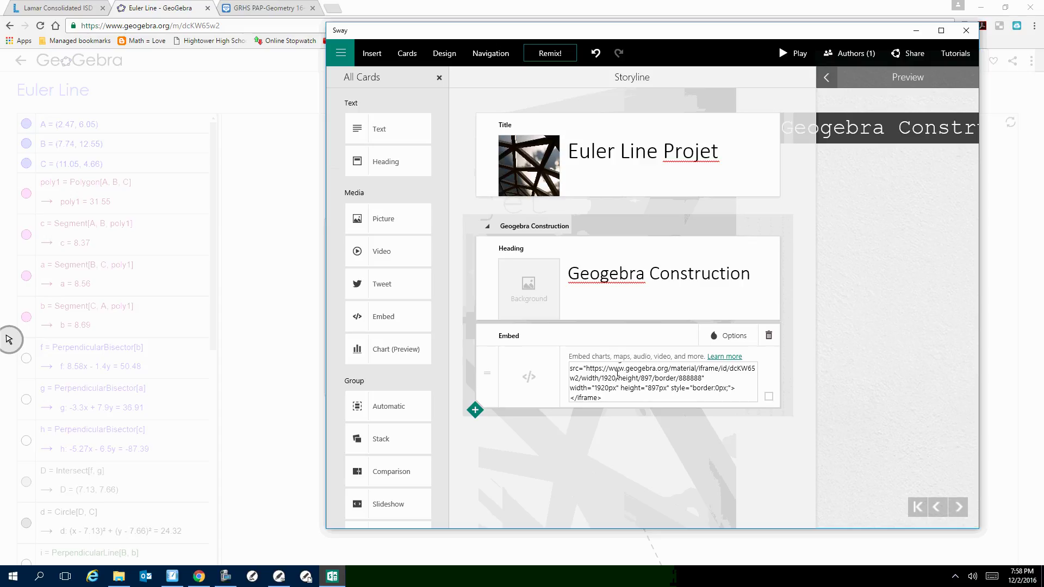
pyautogui.click(526, 378)
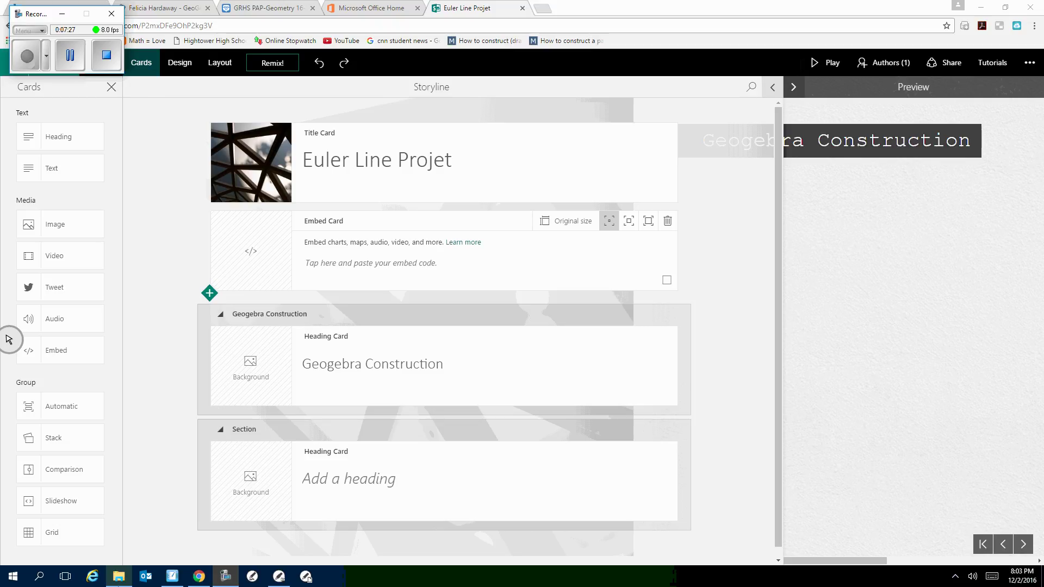
# Paste the GeoGebra embed code into the browser Sway's empty embed card and move the card beneath the Geogebra Construction heading.
pyautogui.click(864, 238)
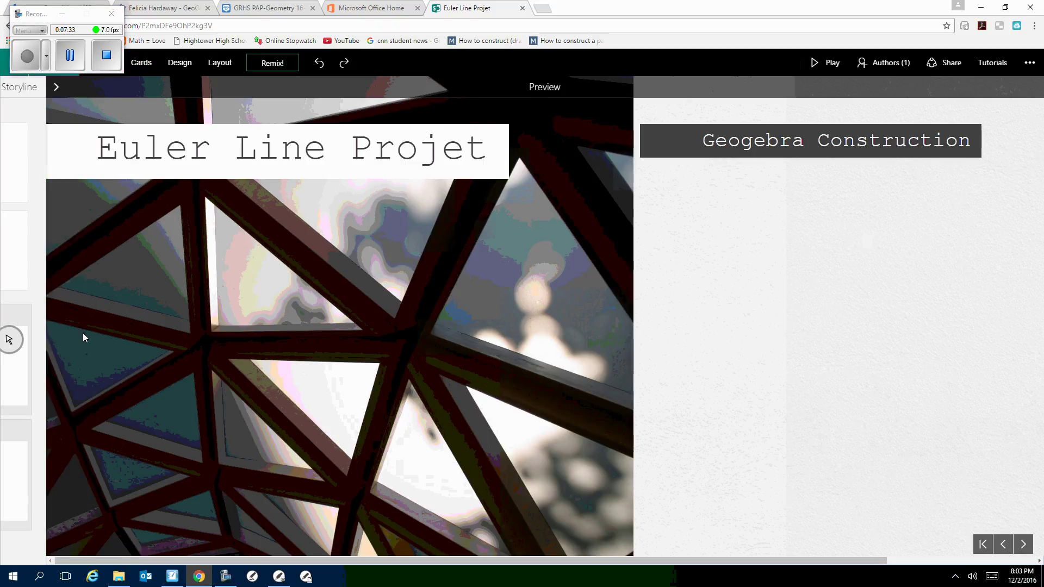
pyautogui.click(55, 88)
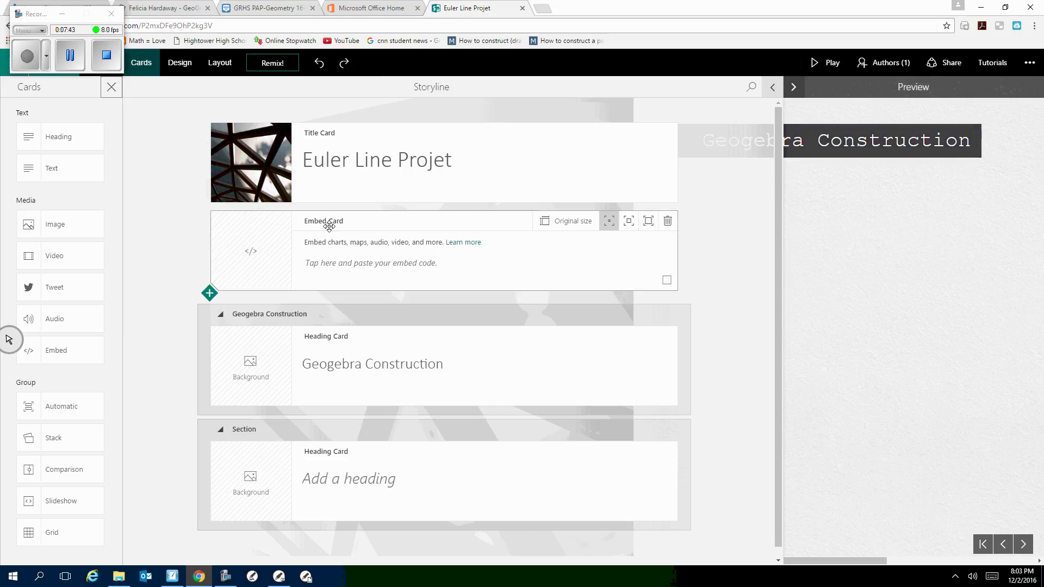
pyautogui.click(327, 265)
pyautogui.rightClick(327, 265)
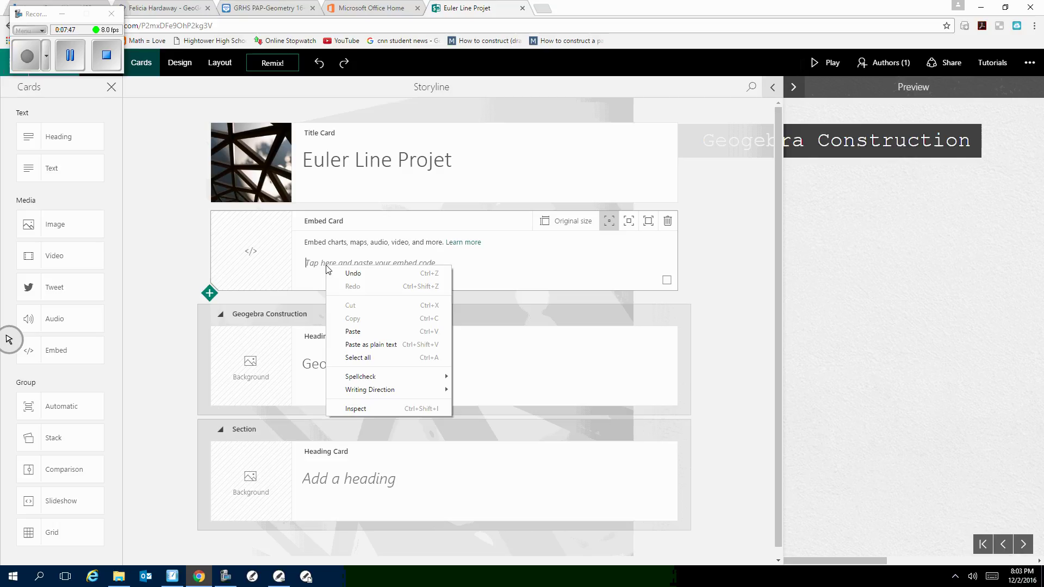
pyautogui.click(344, 327)
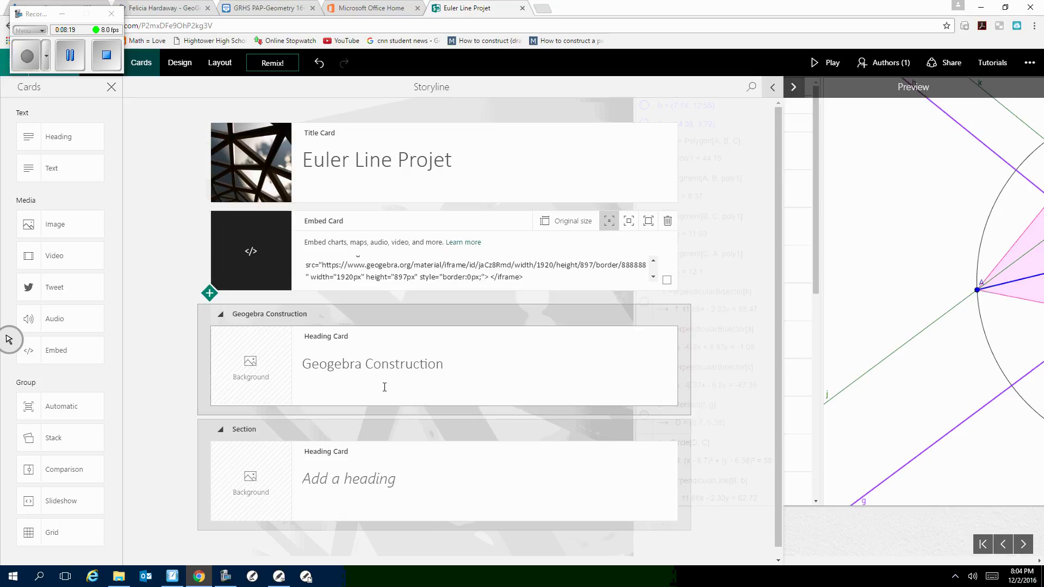
pyautogui.moveTo(416, 223); pyautogui.dragTo(405, 402)
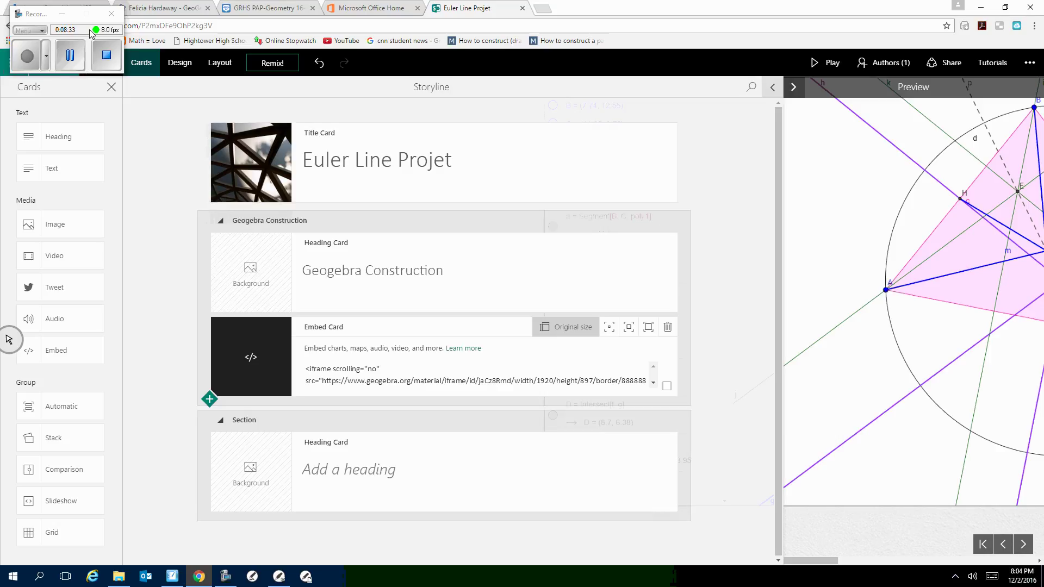
pyautogui.click(63, 13)
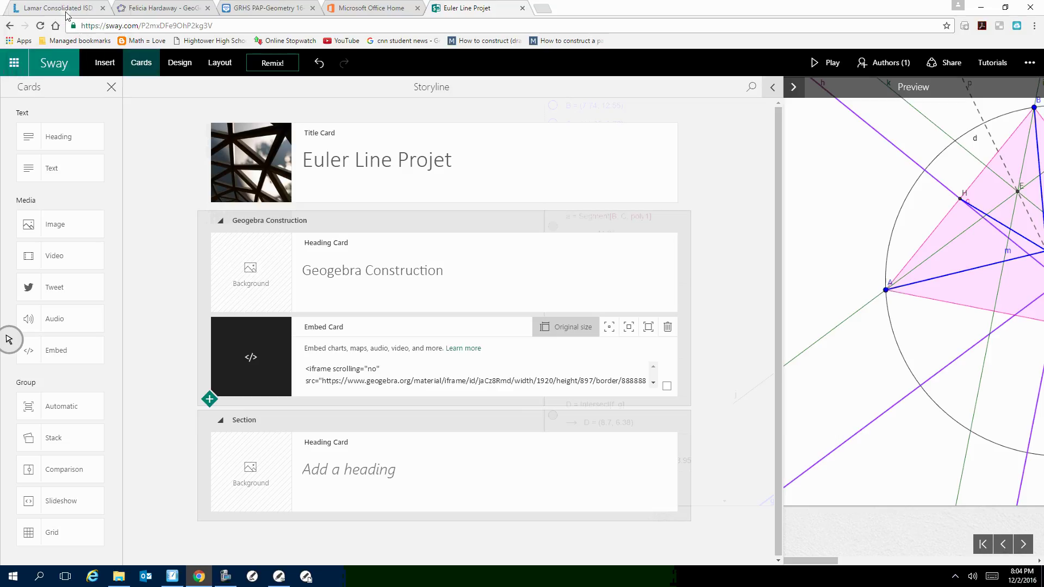
# Expand the preview, return it to the title, and switch the presentation to the third layout option.
pyautogui.click(924, 94)
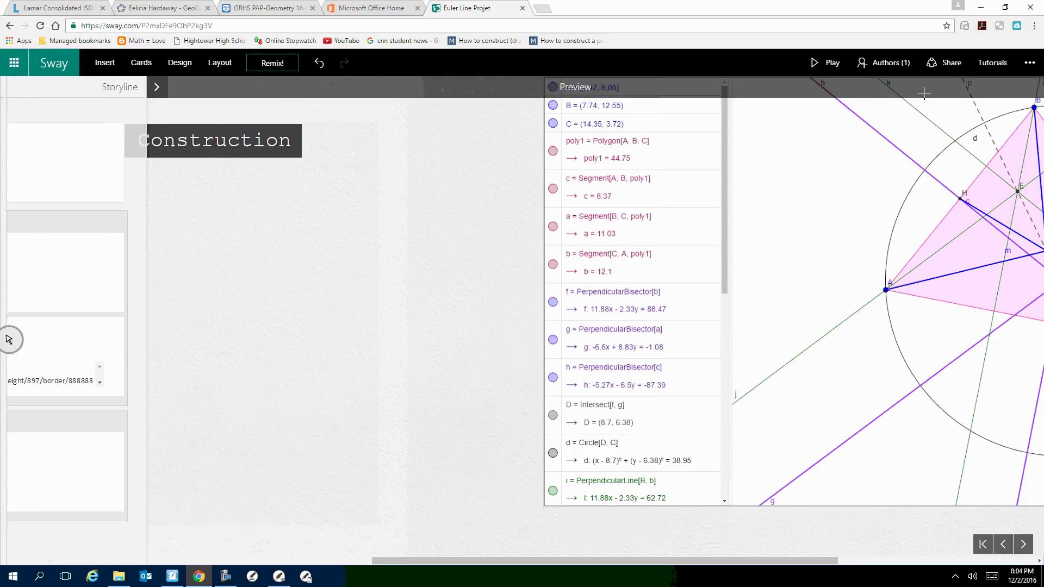
pyautogui.click(980, 550)
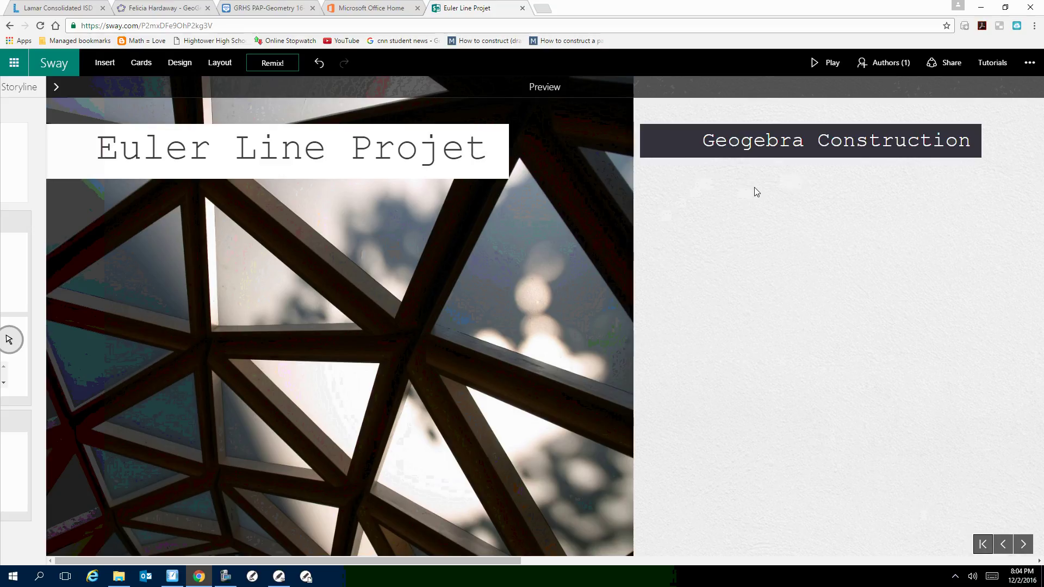
pyautogui.click(219, 63)
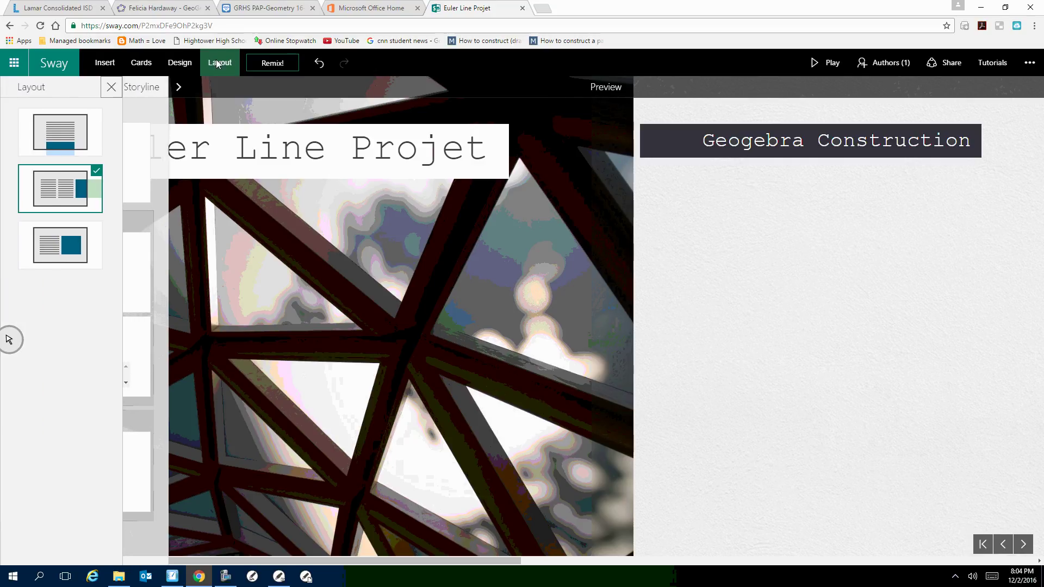
pyautogui.click(62, 250)
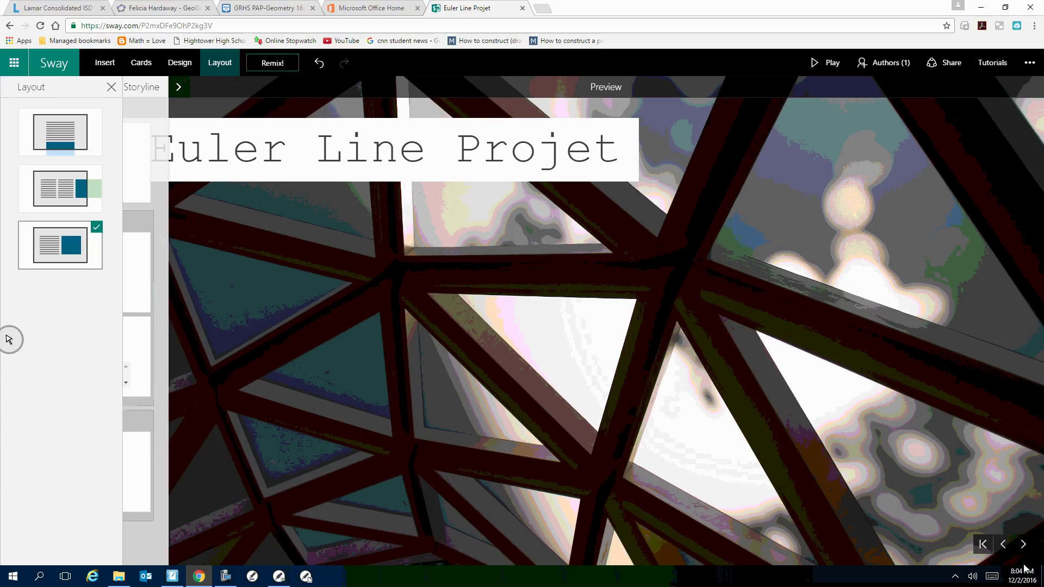
pyautogui.click(822, 494)
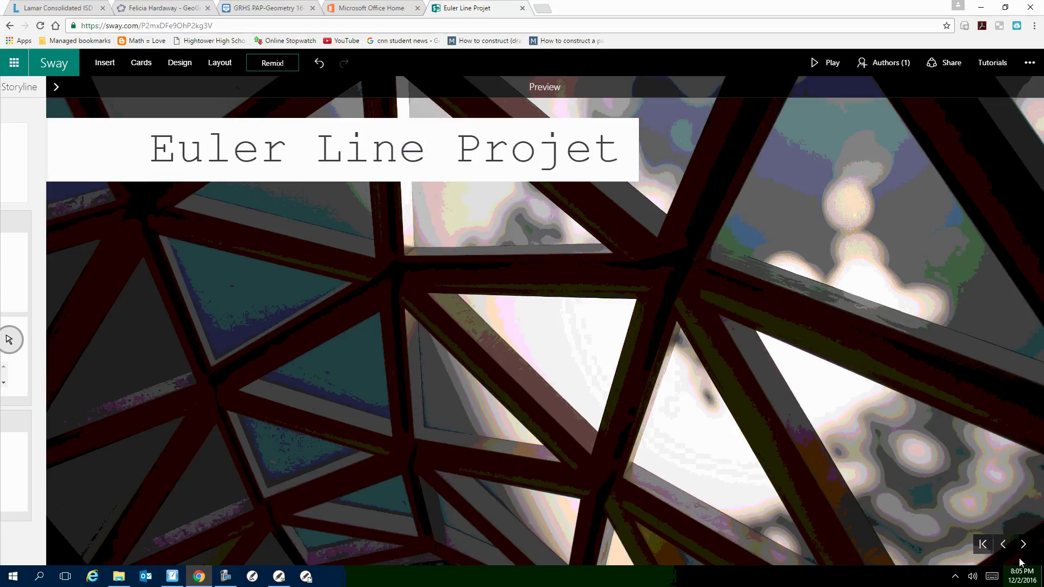
# Test the embedded construction in the preview by moving vertex C to about (12.9, 0.88), and return to the storyline.
pyautogui.click(1021, 548)
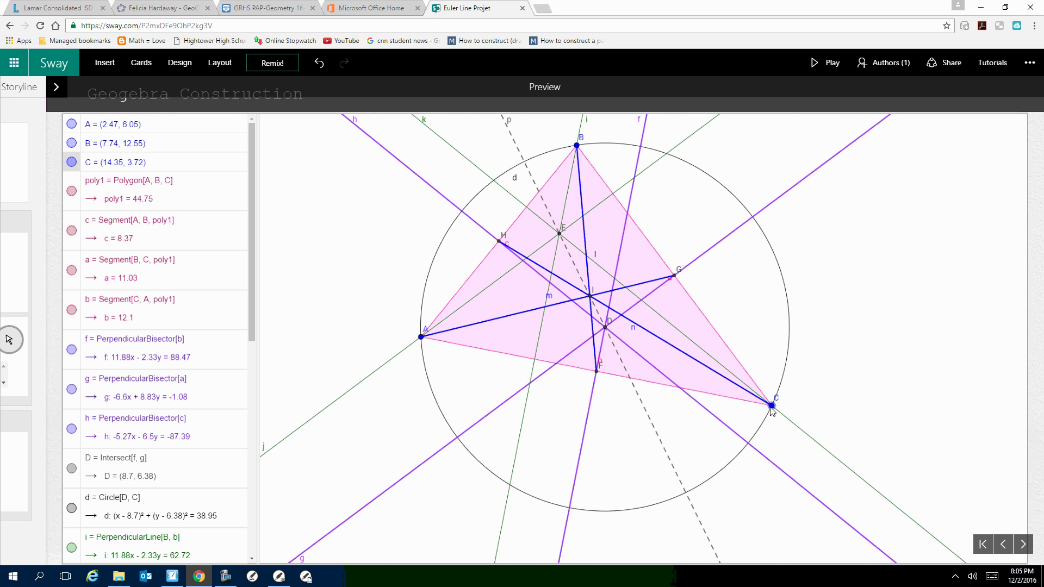
pyautogui.moveTo(771, 406); pyautogui.dragTo(729, 492)
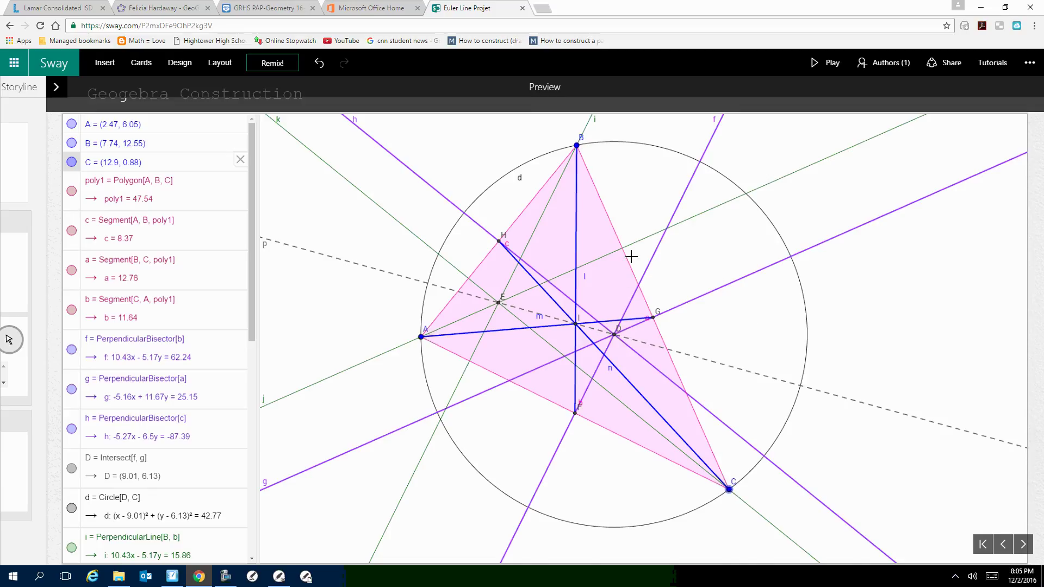
pyautogui.click(1024, 549)
pyautogui.click(56, 87)
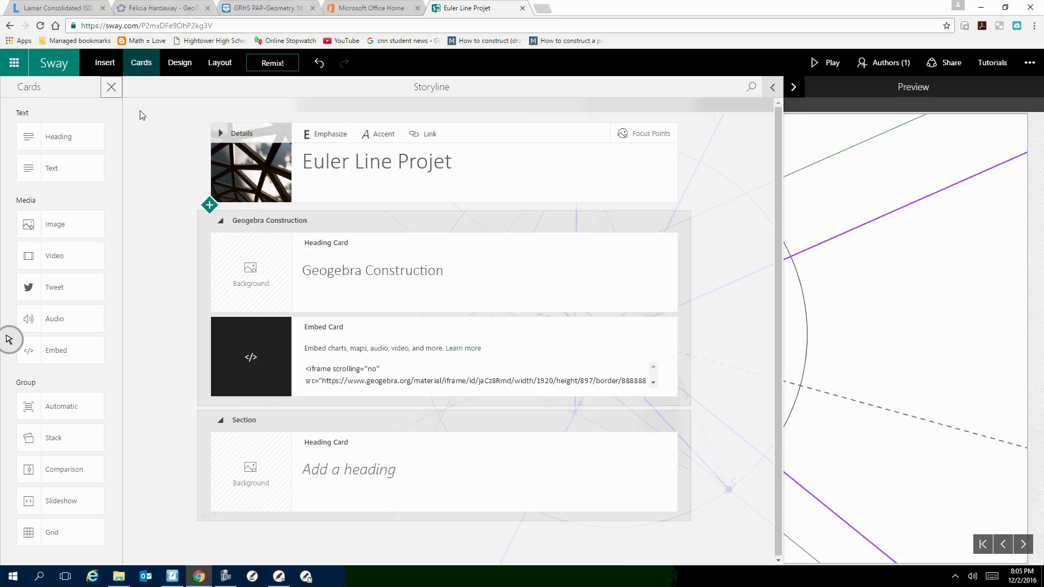
# Try the first illustrated style with the bird, apply the third variation of style 4 instead, and return to the cards.
pyautogui.click(181, 64)
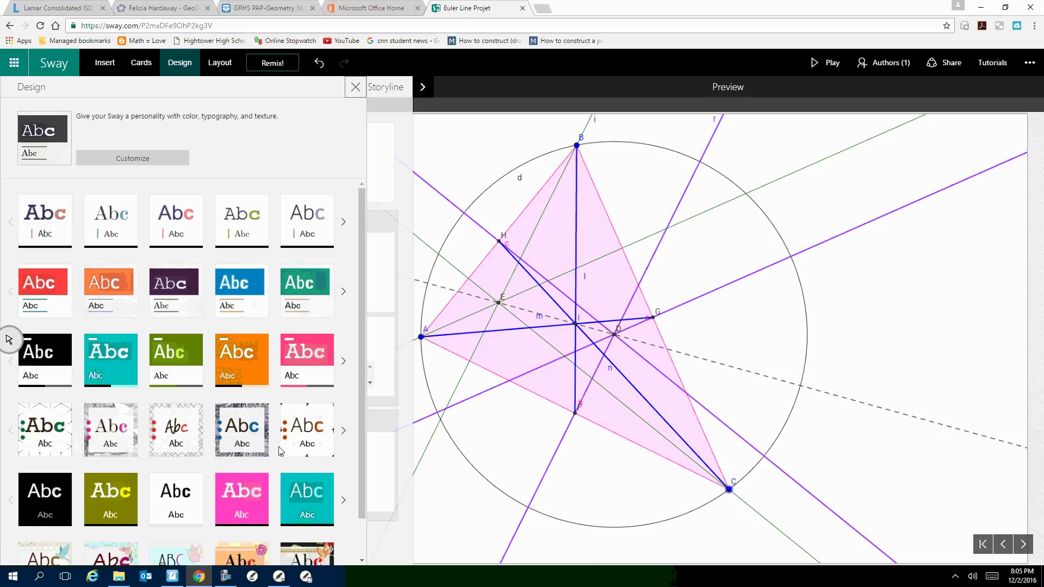
pyautogui.scroll(-1, 280, 449)
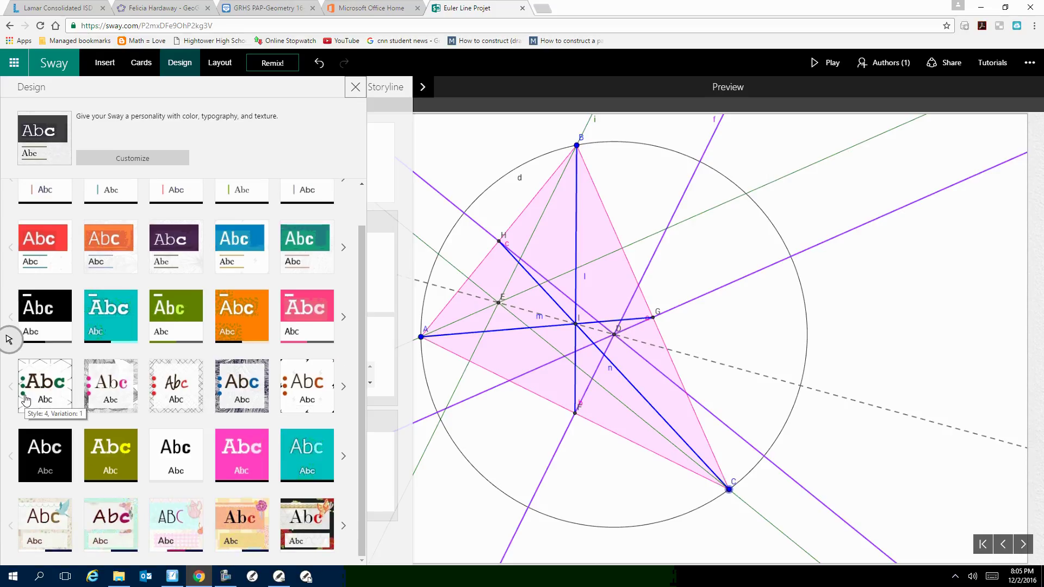
pyautogui.click(62, 537)
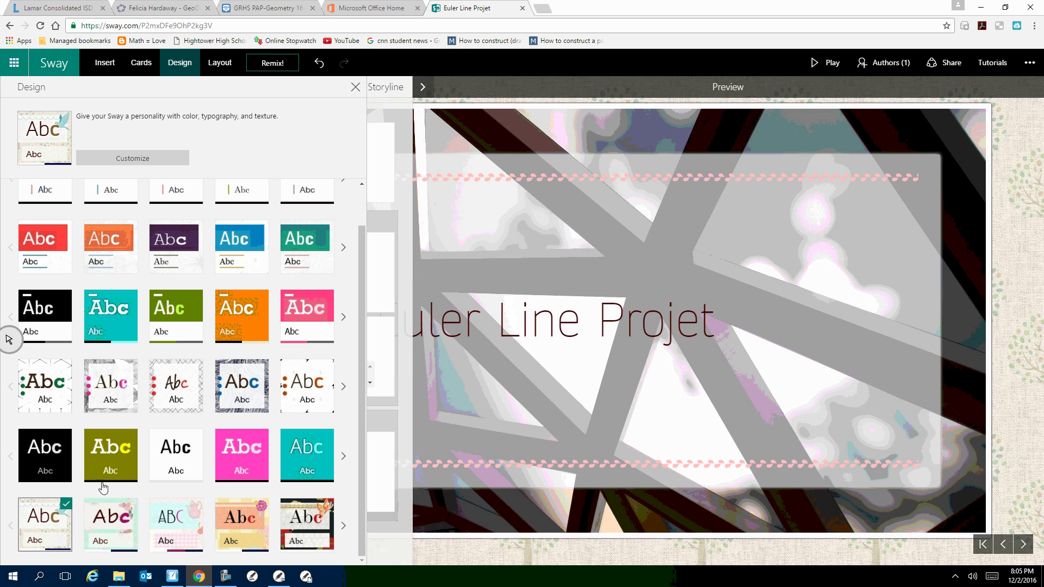
pyautogui.click(181, 403)
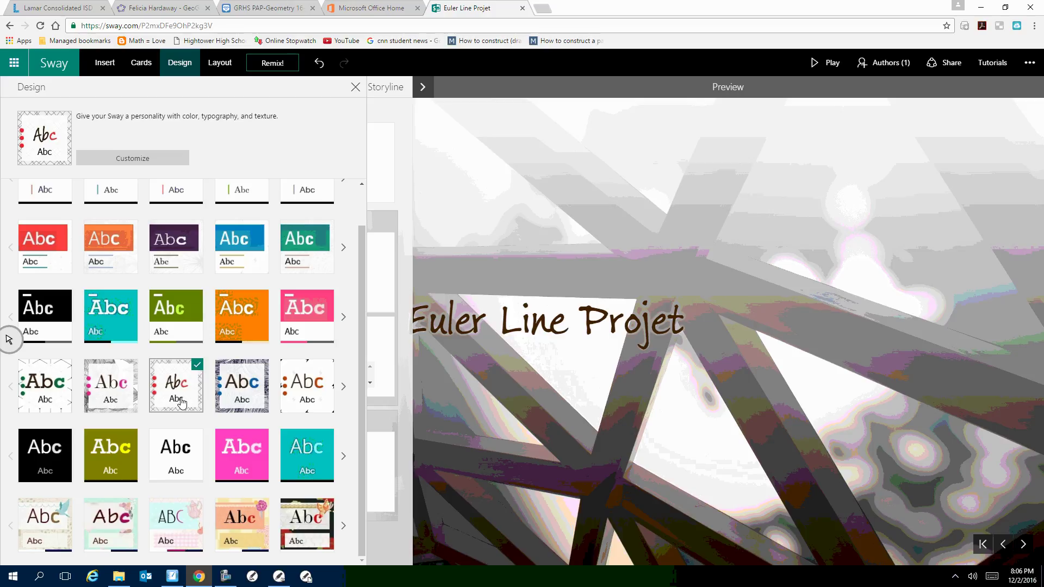
pyautogui.click(218, 63)
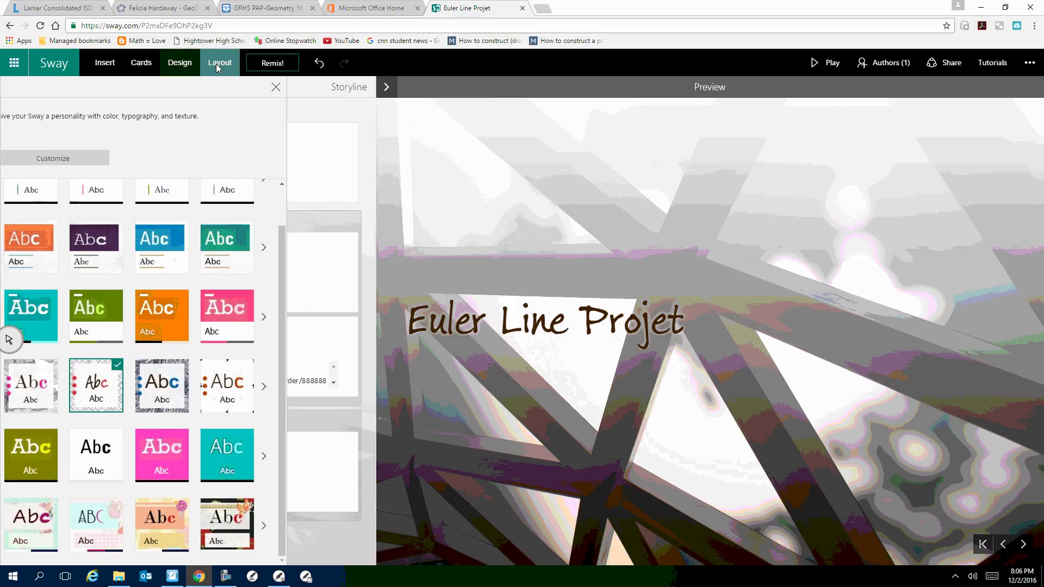
pyautogui.click(130, 64)
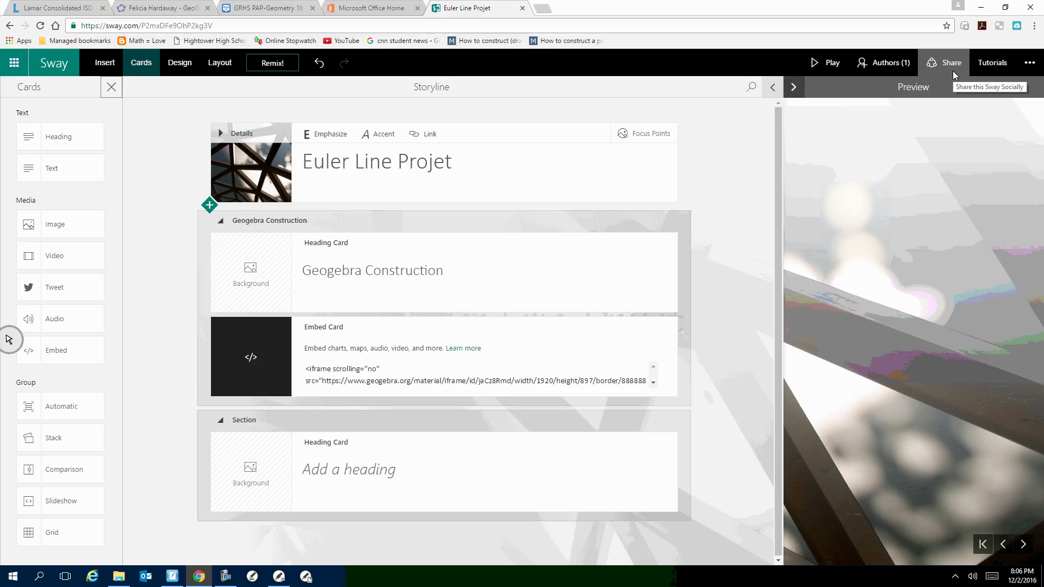
# Open the class project turn-in form from Edmodo's Geom Projects 16-17 folder and review its questions down to Link to Project.
pyautogui.click(1029, 64)
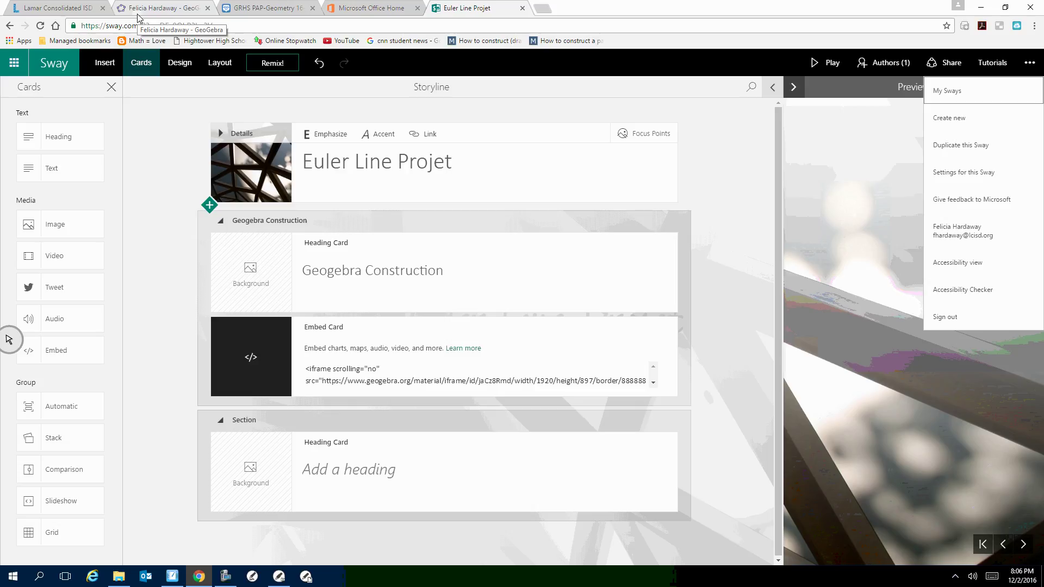
pyautogui.click(241, 15)
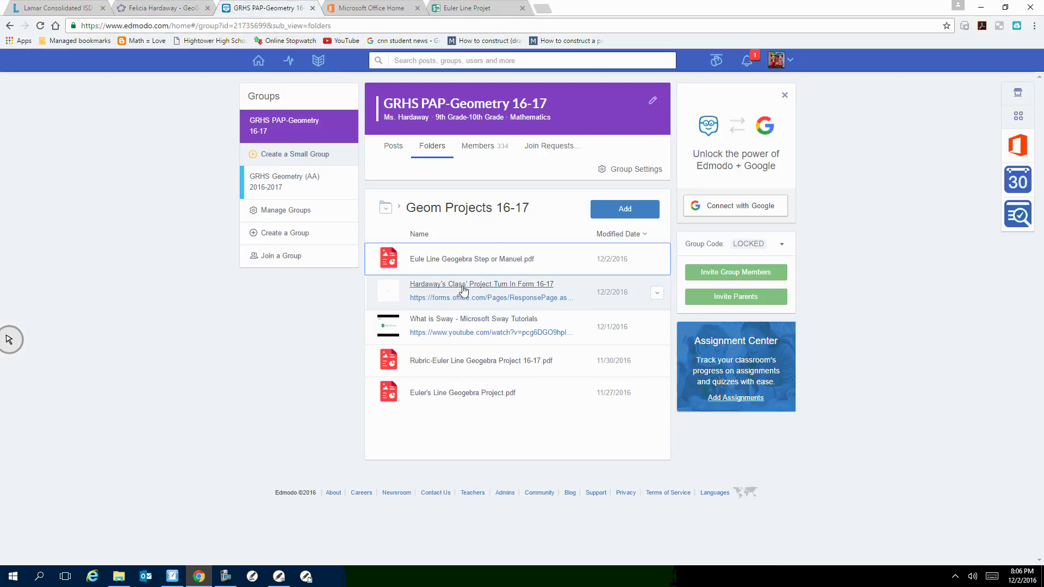
pyautogui.click(529, 303)
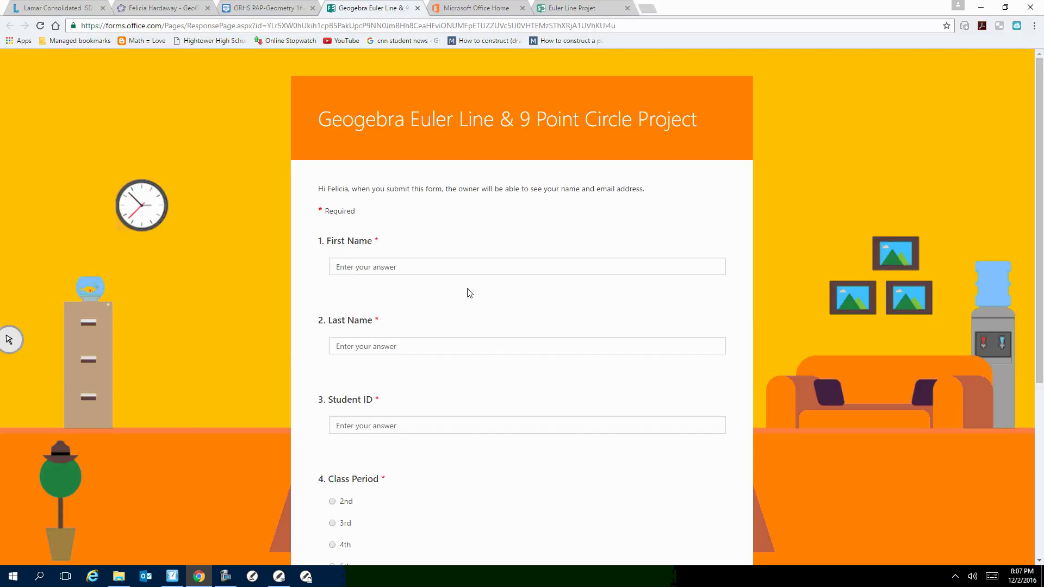
pyautogui.scroll(-4, 451, 348)
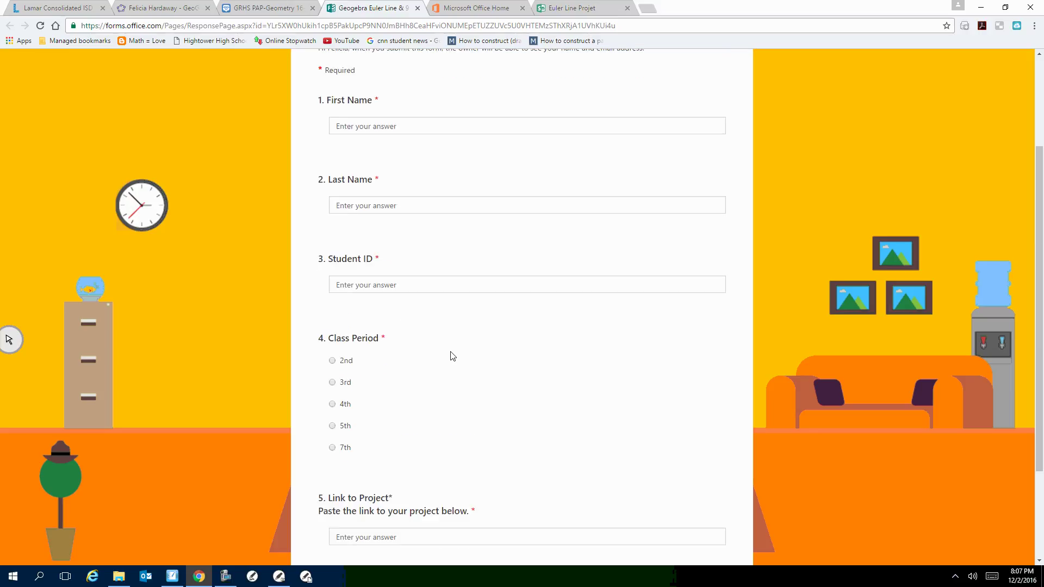
pyautogui.scroll(-1, 392, 435)
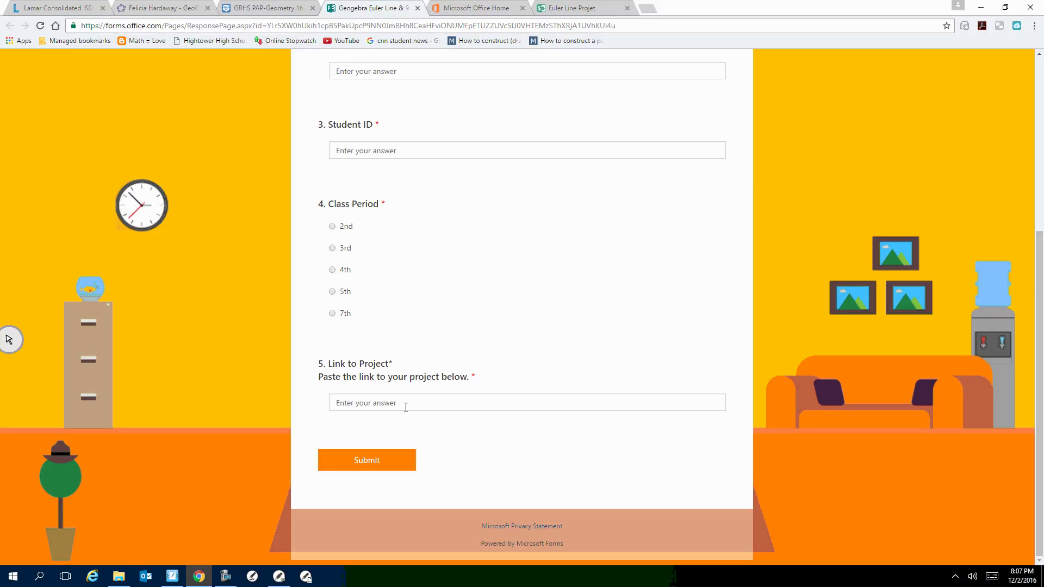
# Return to the Euler Line Projet Sway and set its sharing to Anyone with a link.
pyautogui.click(588, 8)
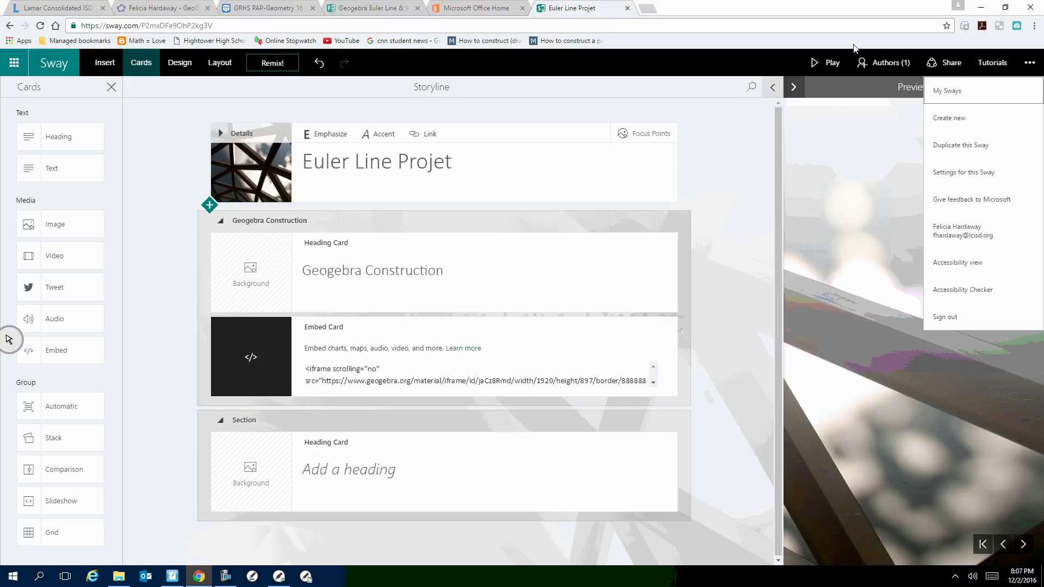
pyautogui.click(938, 65)
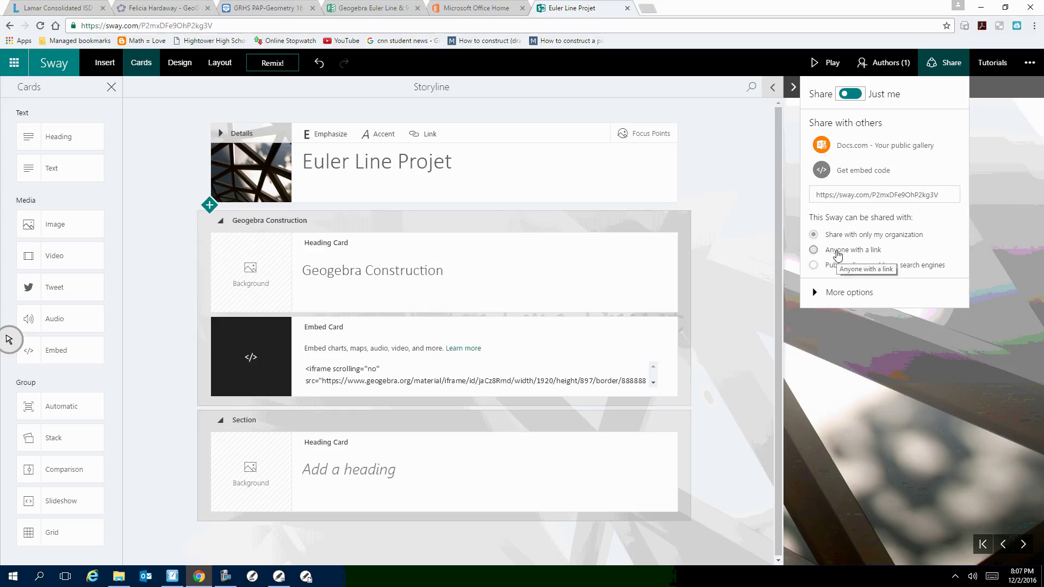
pyautogui.click(837, 251)
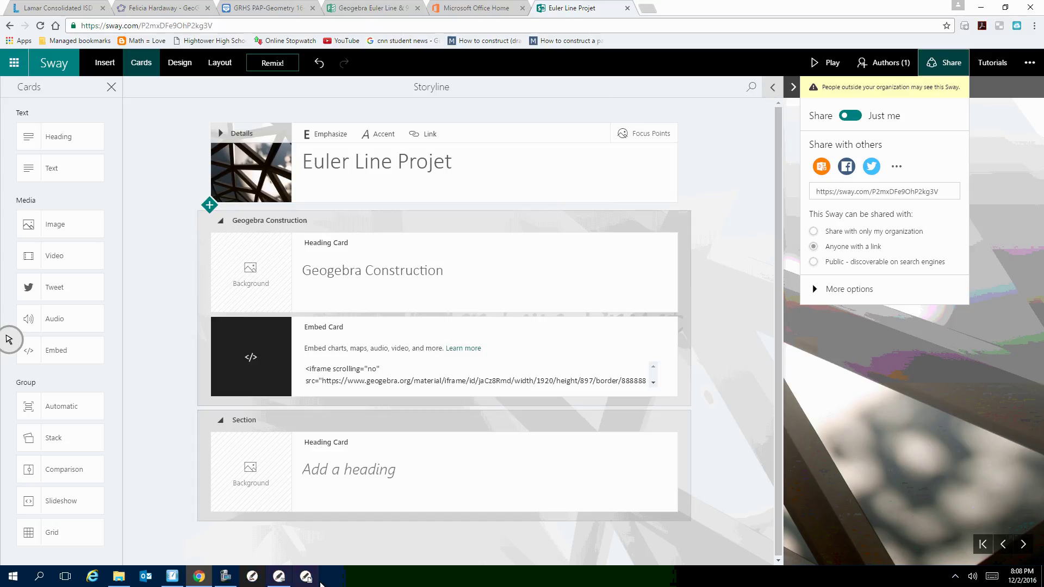
pyautogui.click(227, 579)
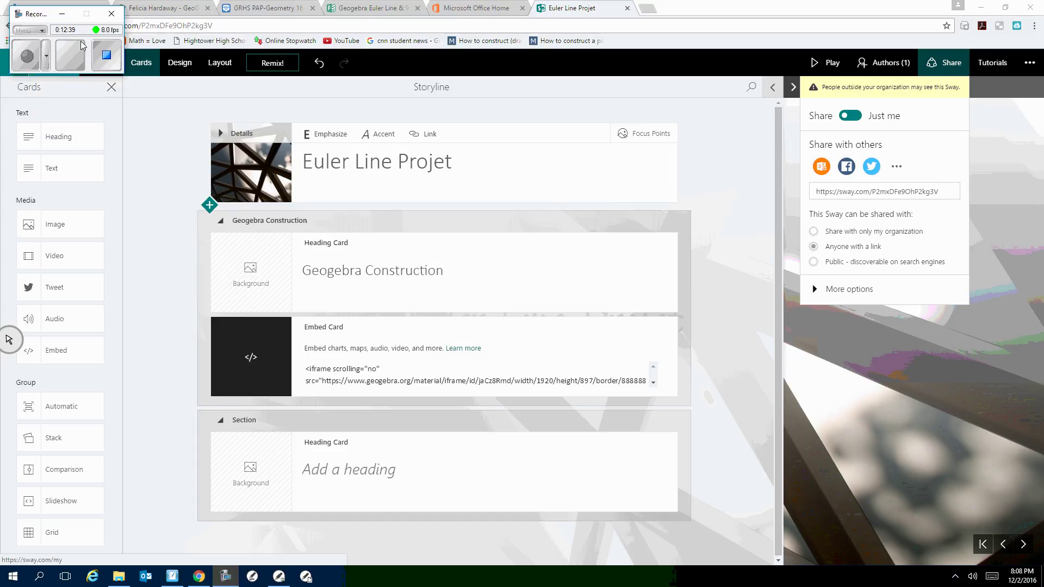